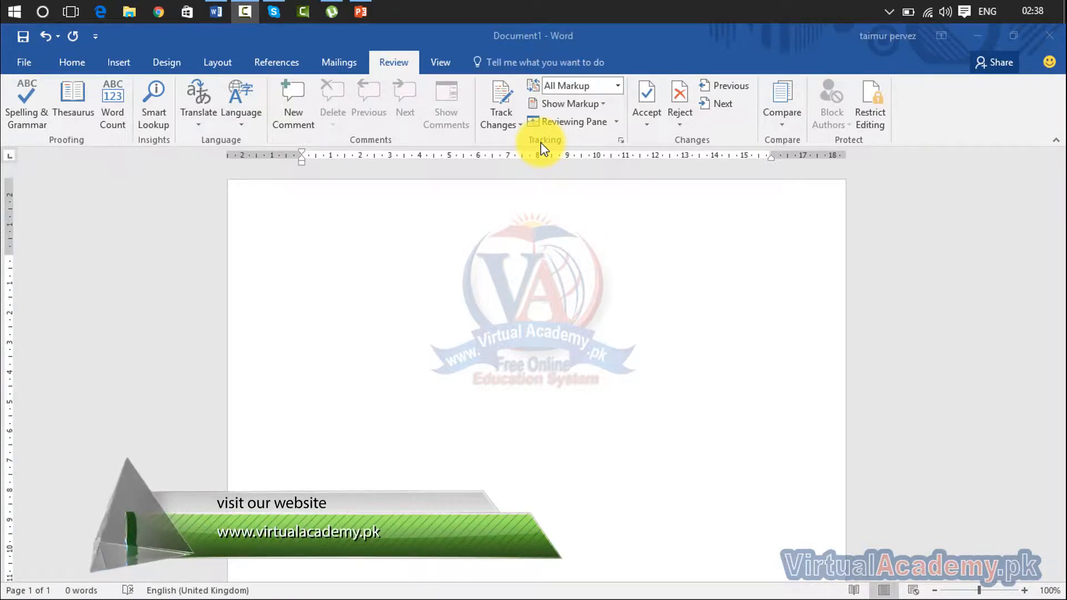
Fill the blank document with sample paragraphs using =rand(20).
left_click(498, 294)
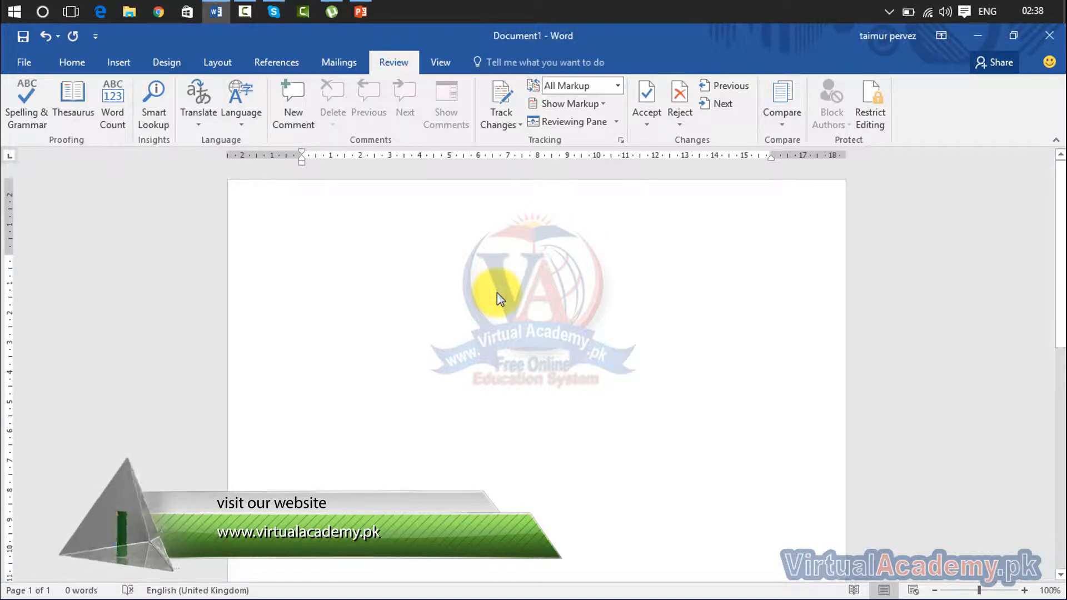
type("=ranf")
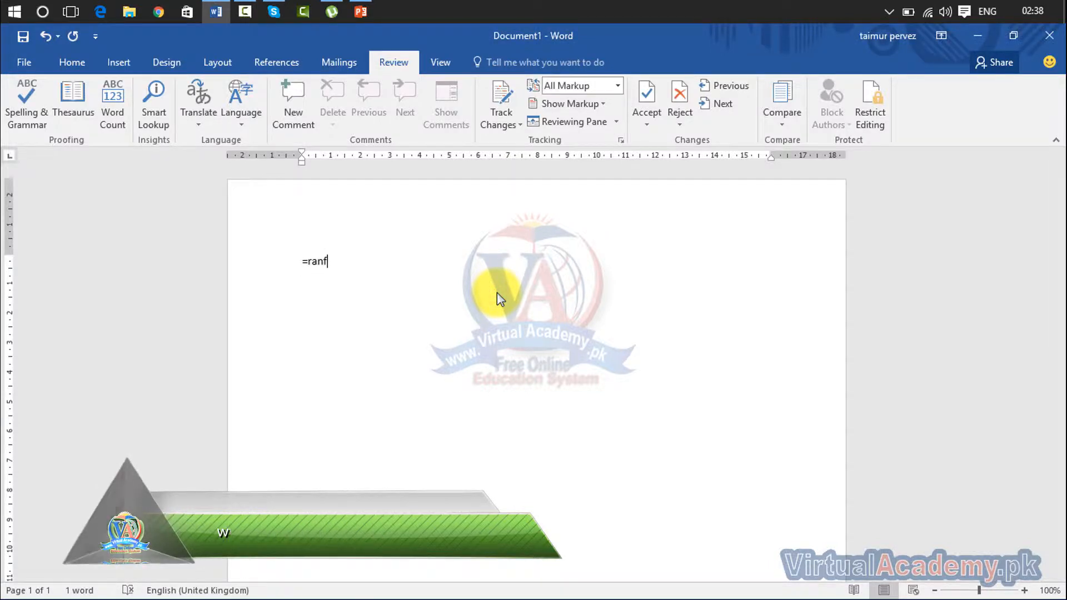
key("BackSpace")
type("d()")
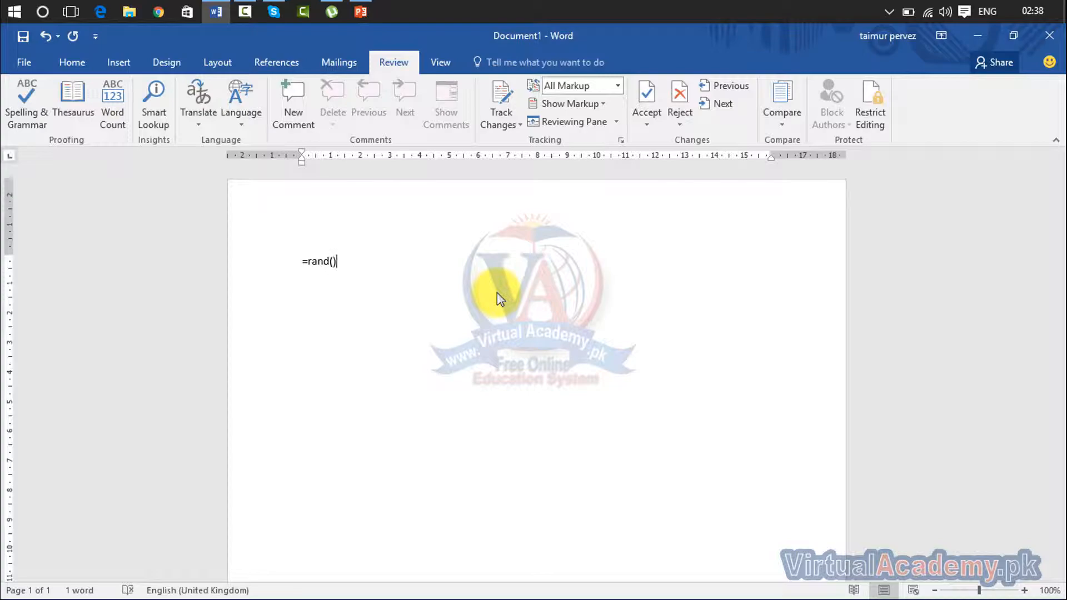
key("Left")
type("20")
key("Right")
key("Return")
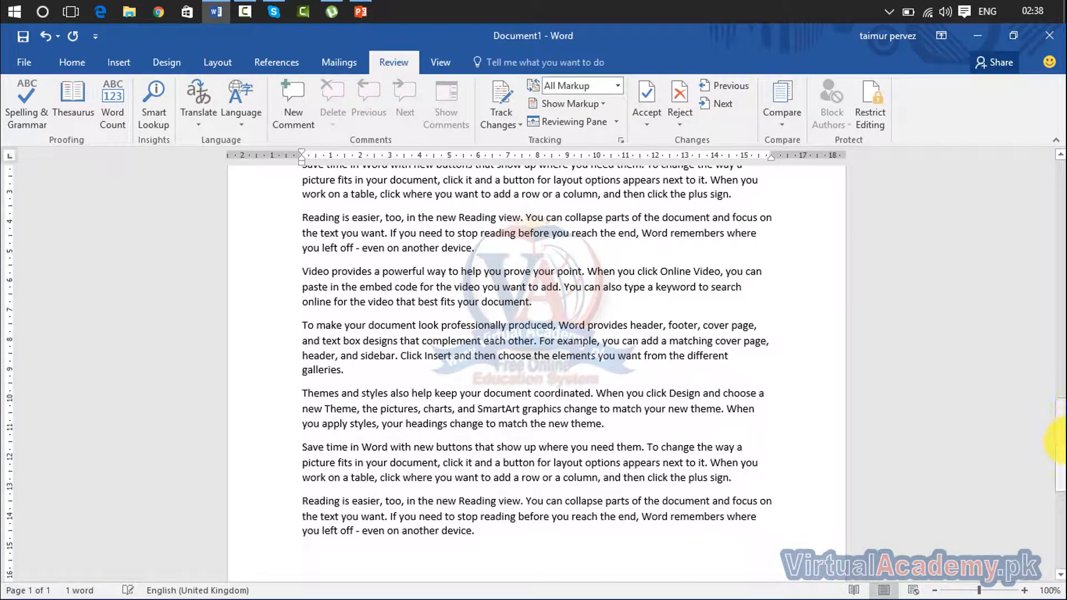
left_click_drag(1060, 443, 1059, 214)
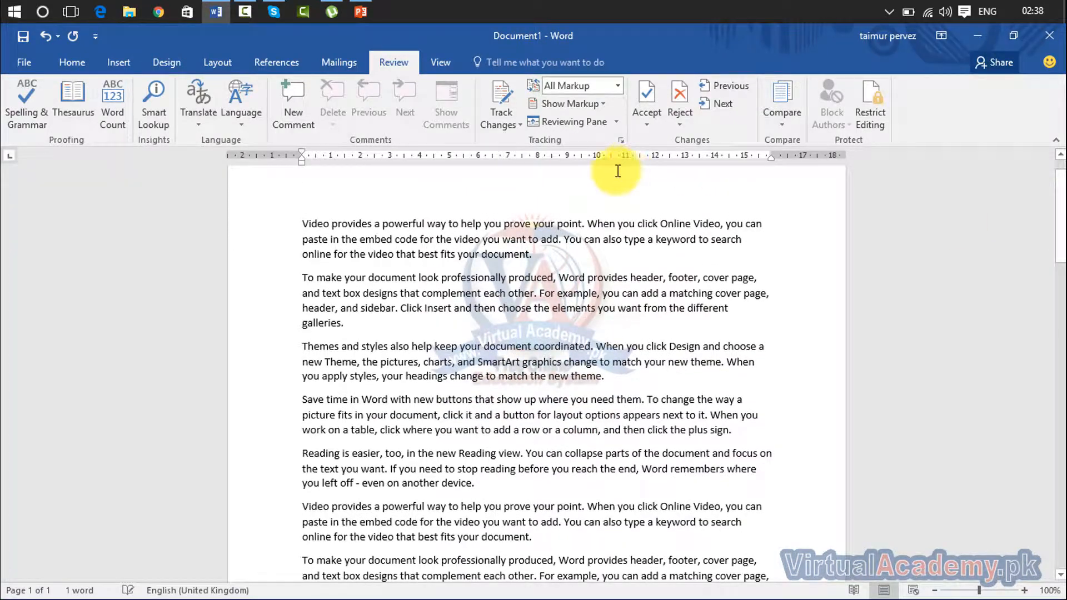
View the Lock Tracking dialog, cancel it, and turn on Track Changes.
left_click(505, 121)
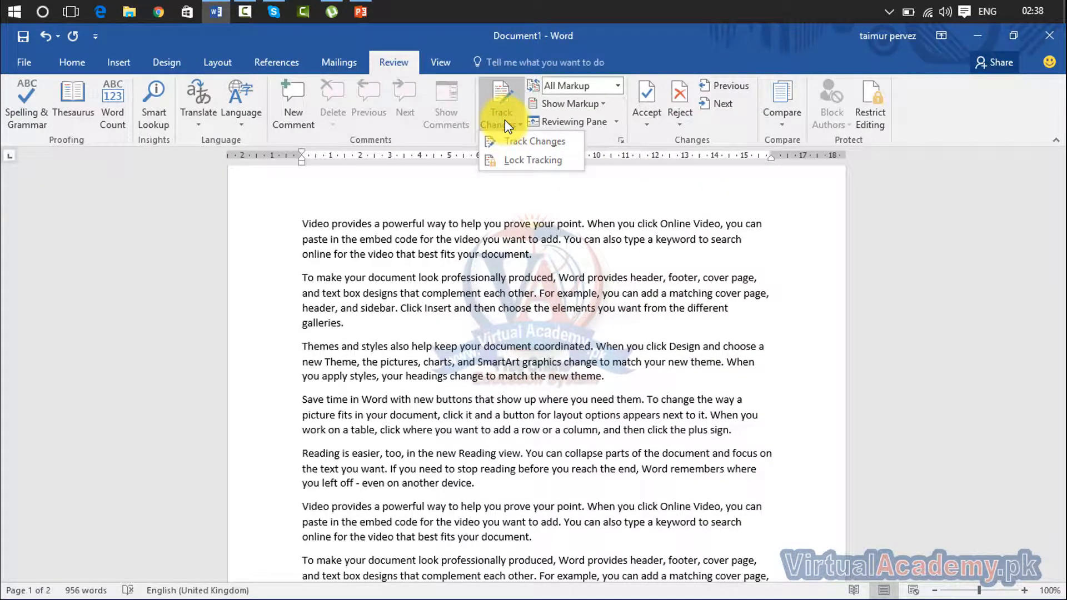
left_click(514, 143)
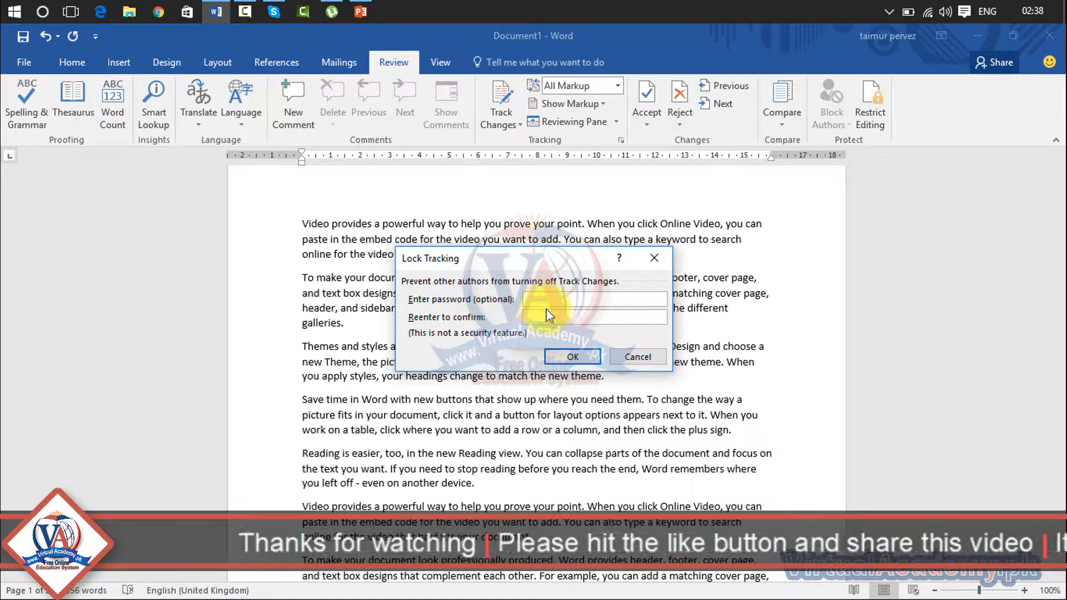
left_click(654, 257)
left_click(507, 127)
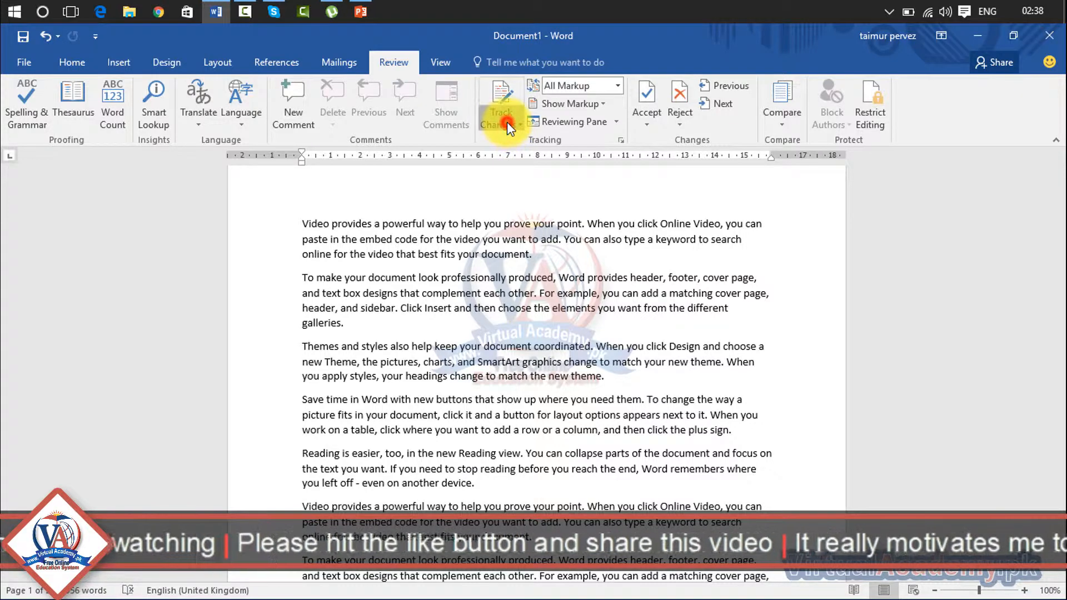
left_click(516, 124)
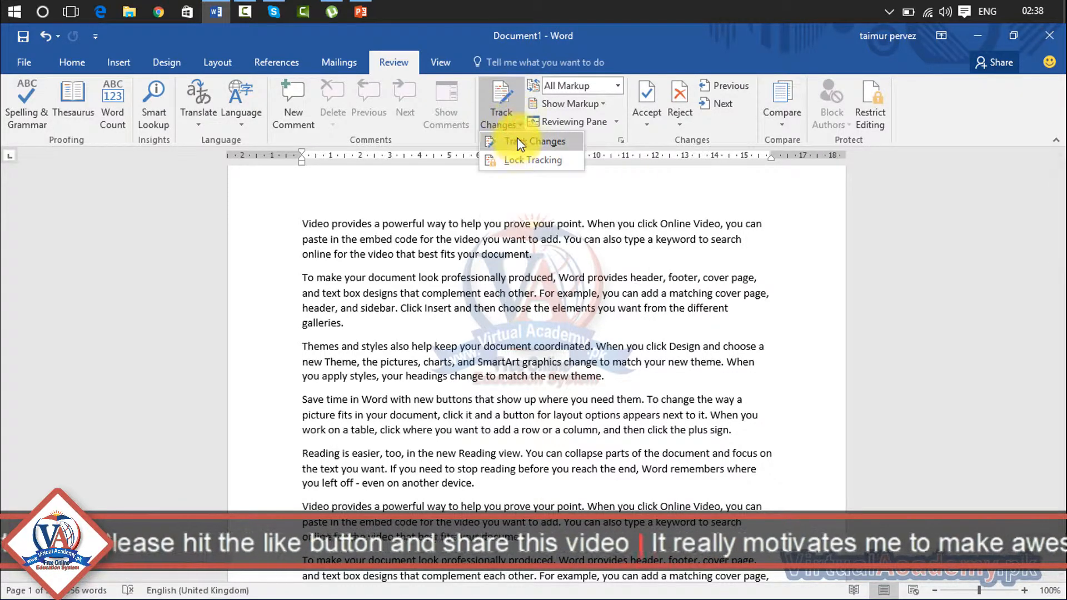
left_click(518, 142)
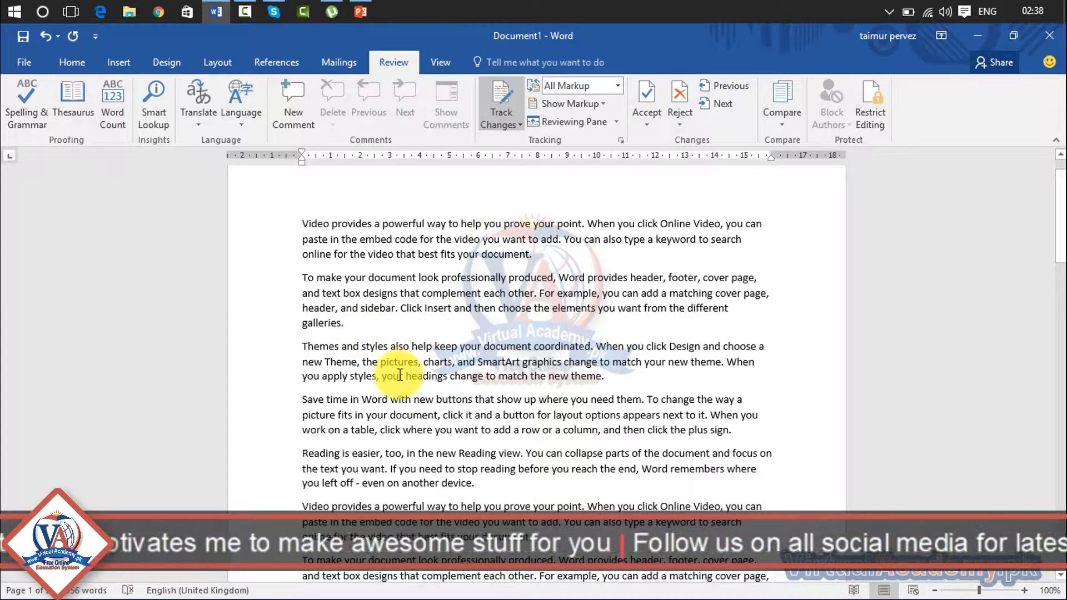
Add two 'hello' lines as new paragraphs after 'galleries.'.
left_click(349, 316)
key("Return")
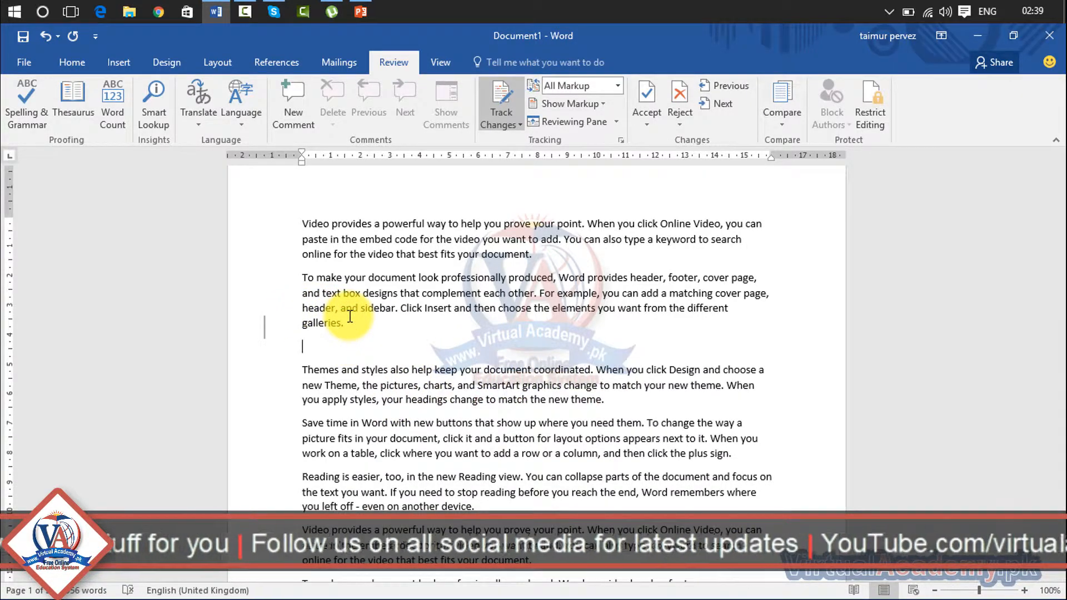
type("helll")
key("BackSpace")
type("o")
key("Return")
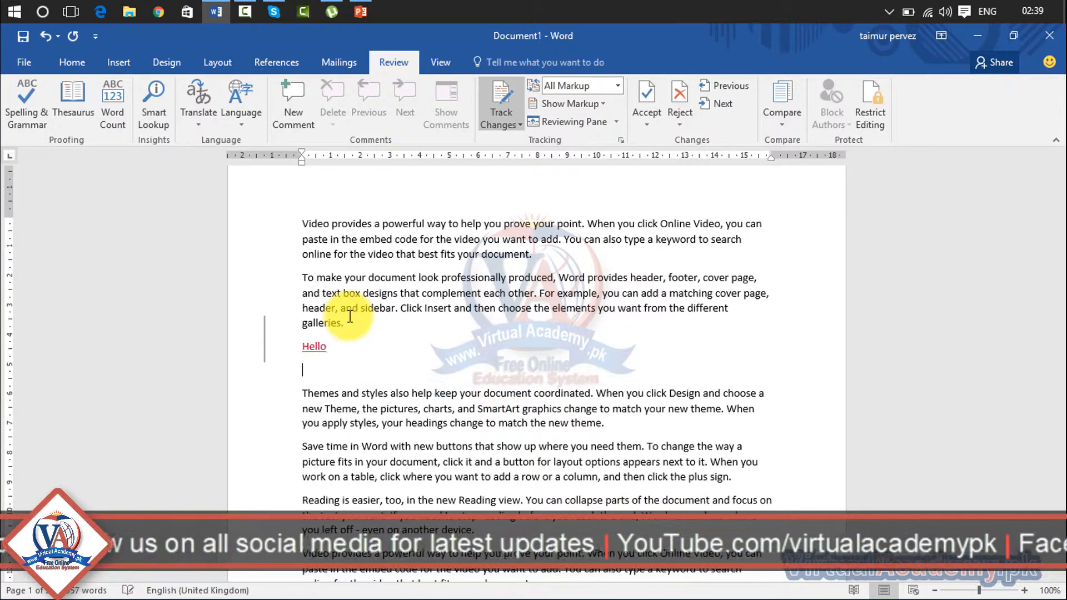
type("hel")
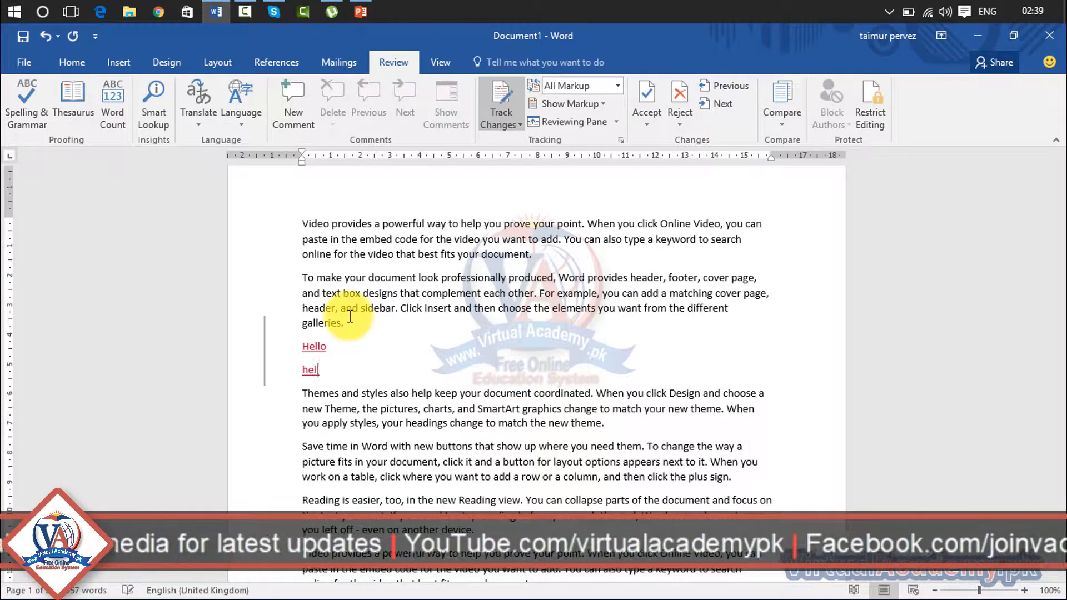
type("lo")
key("Return")
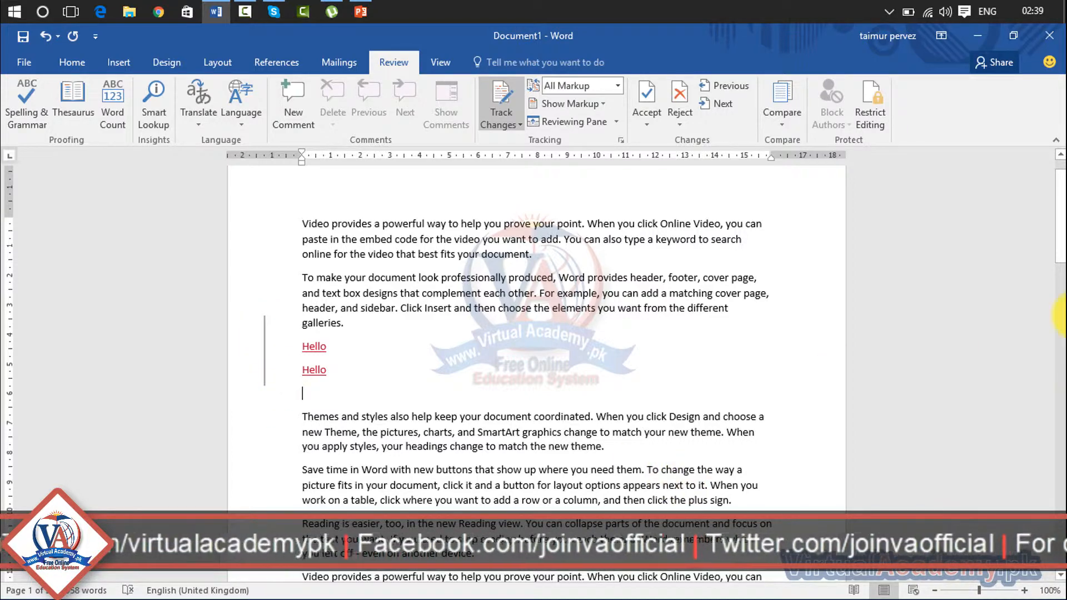
Add an empty paragraph after 'another device.' and delete the 'Video provides…' paragraph.
left_click_drag(1056, 238, 1056, 261)
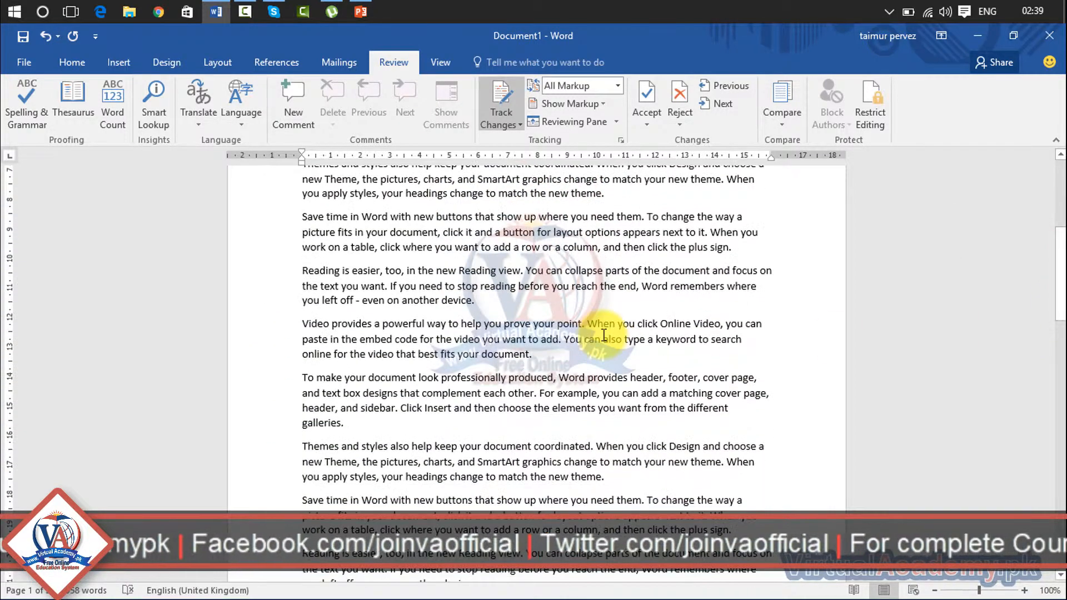
left_click(492, 302)
key("Return")
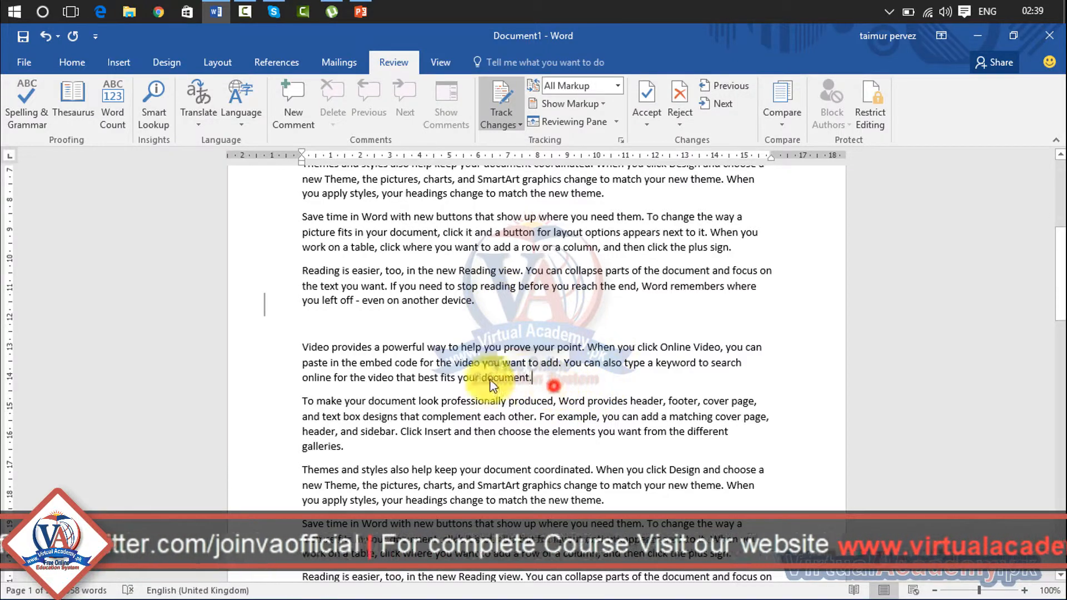
left_click_drag(532, 378, 284, 342)
key("Delete")
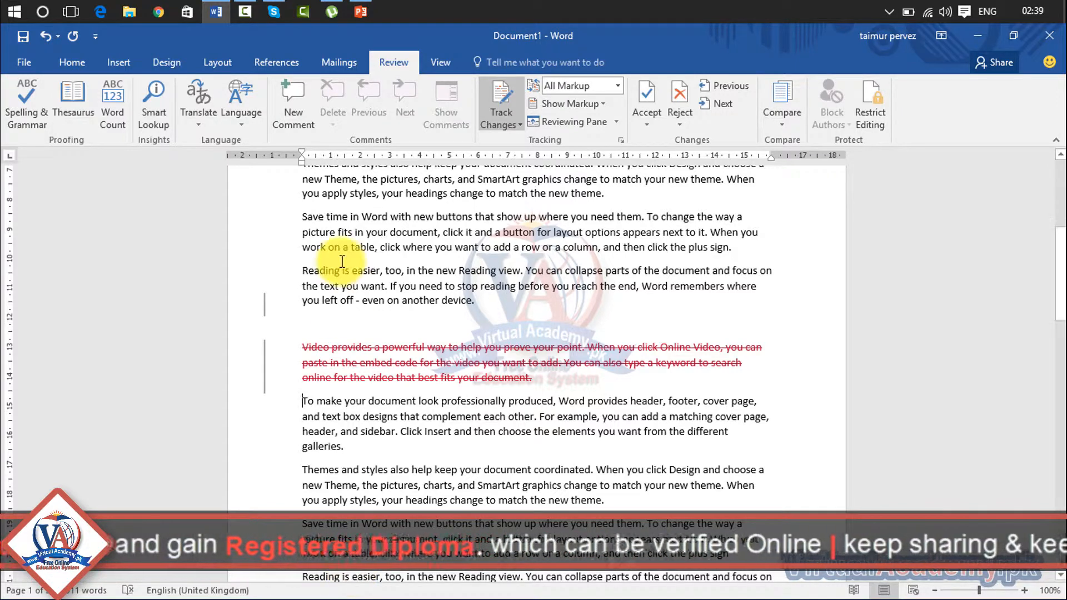
Switch the markup display to Simple Markup, then to All Markup.
left_click(617, 86)
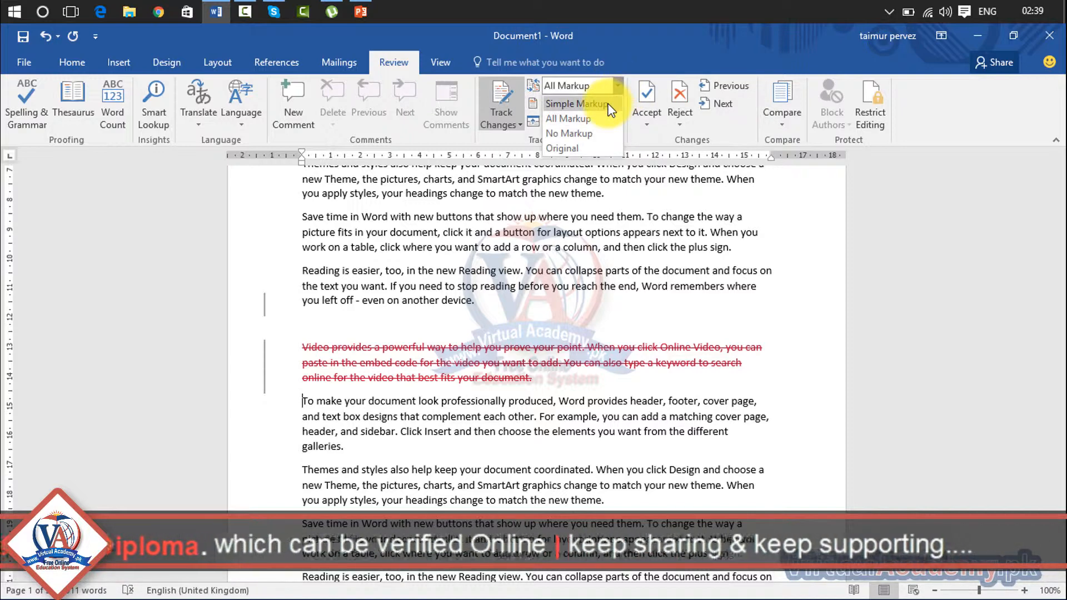
left_click(578, 104)
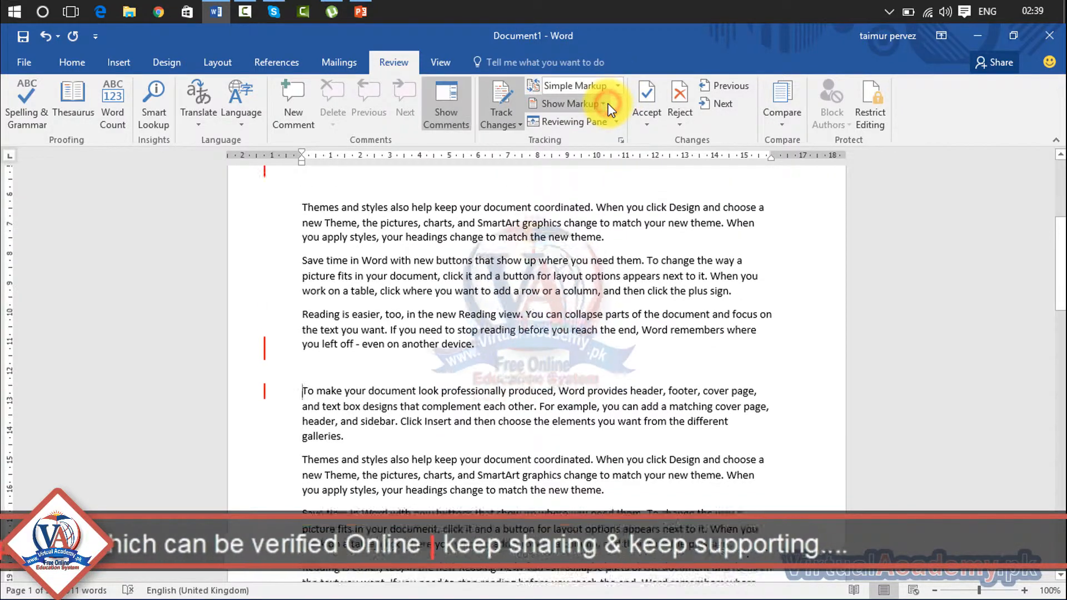
left_click(606, 104)
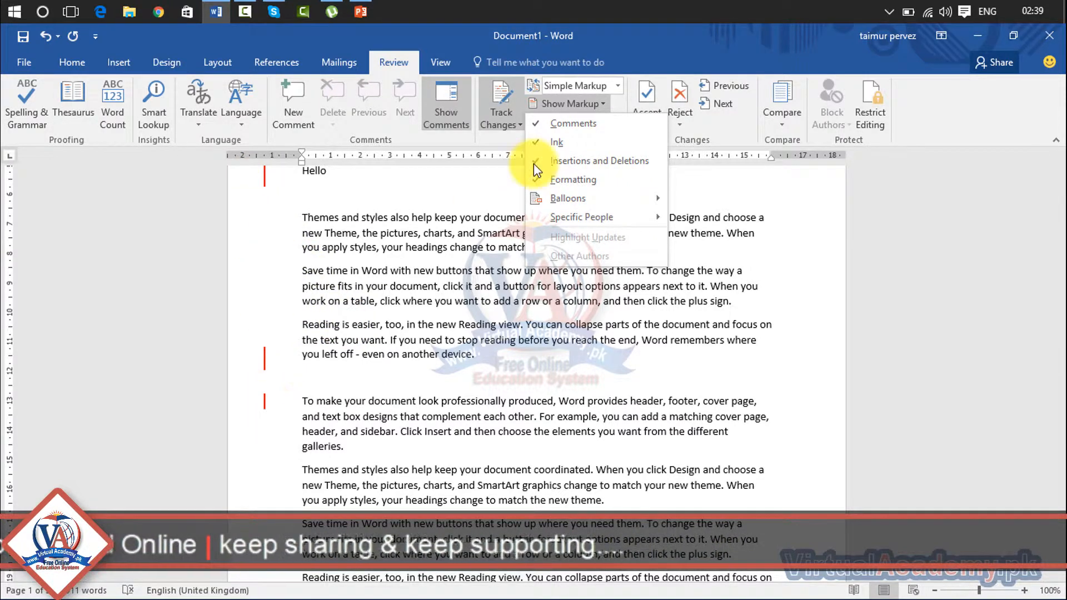
left_click(614, 84)
left_click(617, 83)
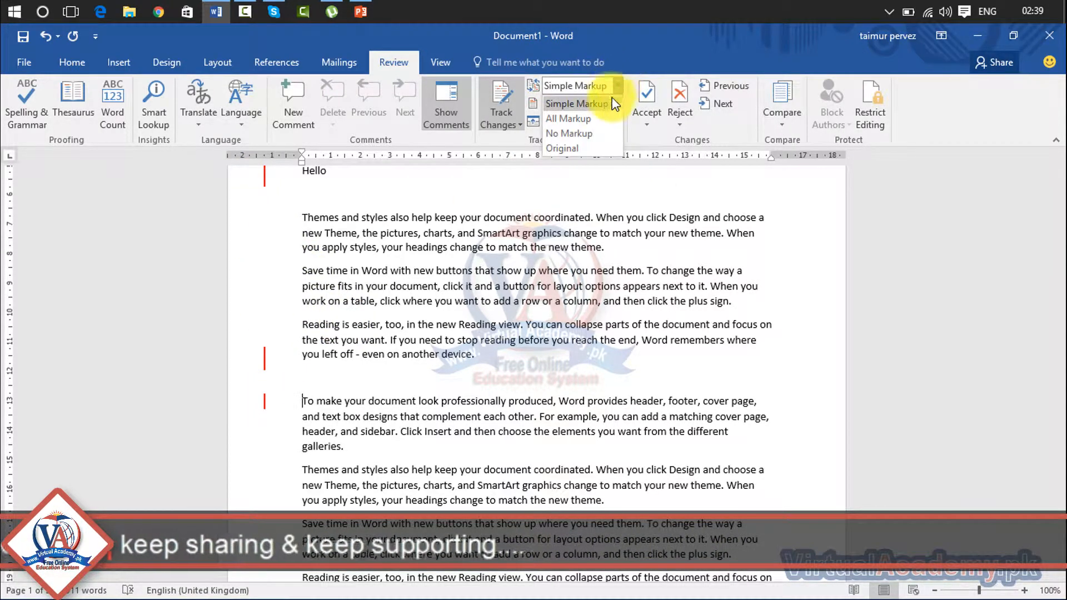
left_click(589, 118)
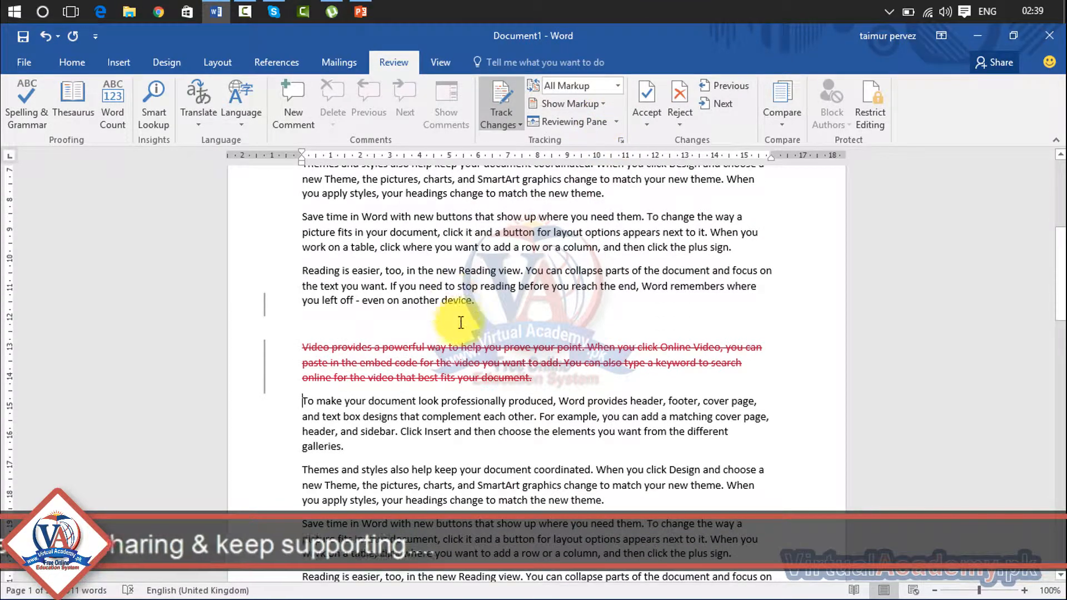
Switch the markup display to No Markup, then to Original.
left_click(618, 89)
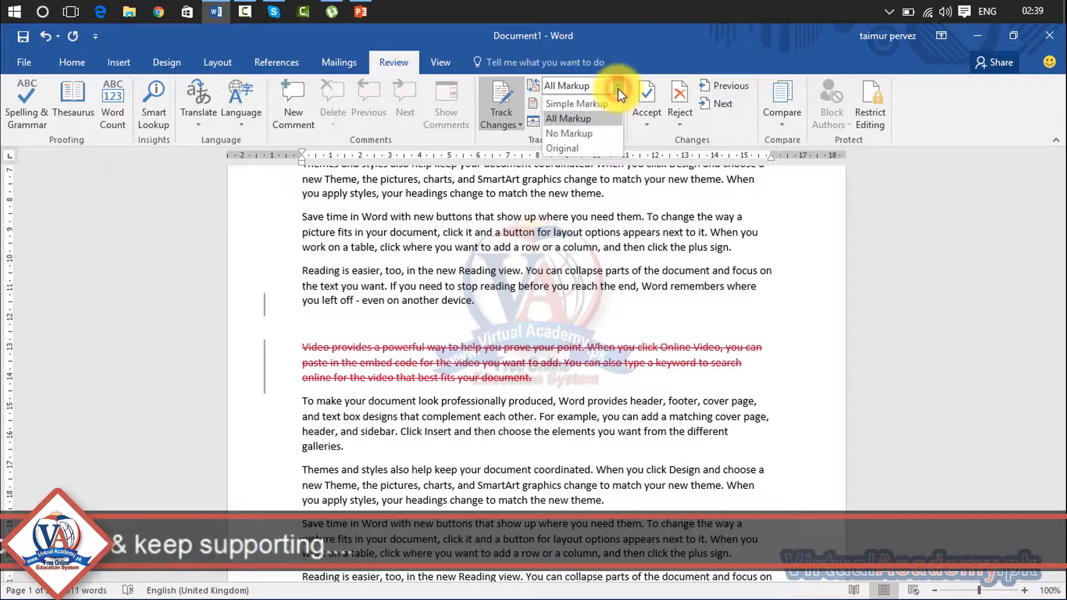
left_click(602, 132)
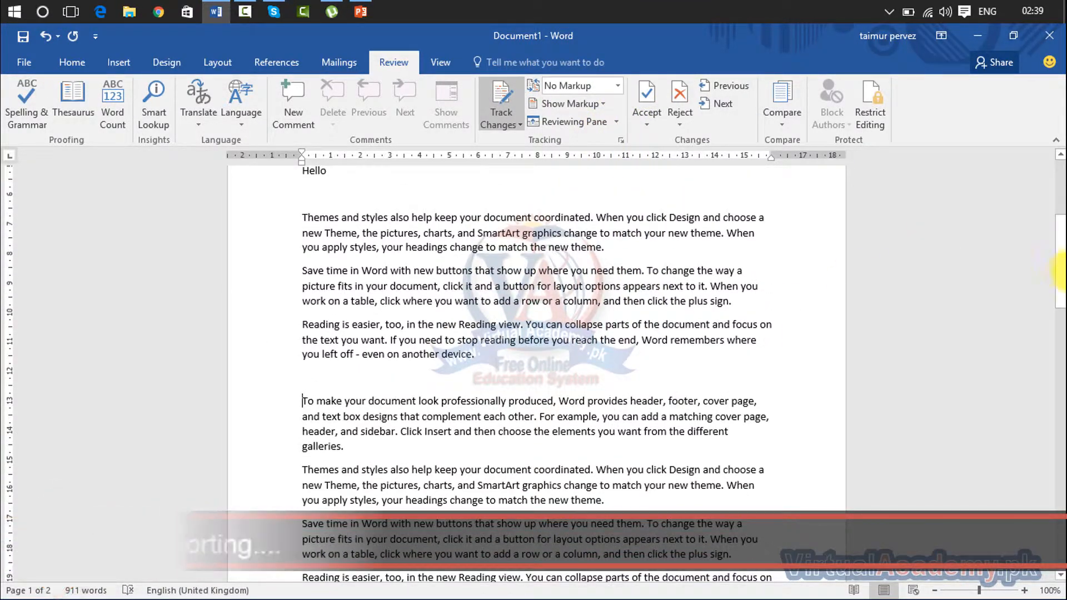
left_click_drag(1060, 276, 1058, 231)
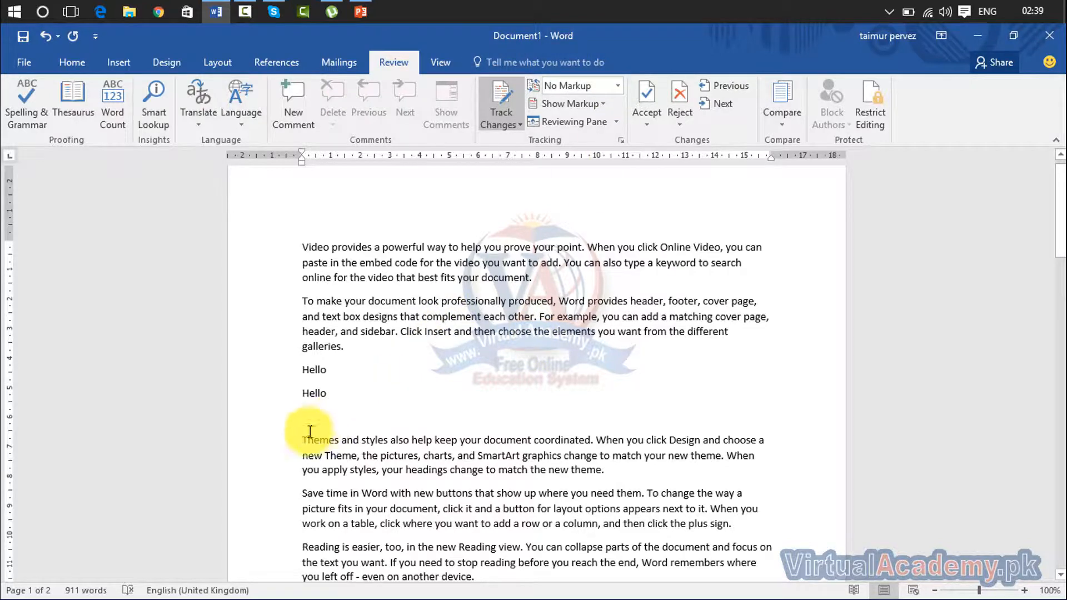
left_click(617, 86)
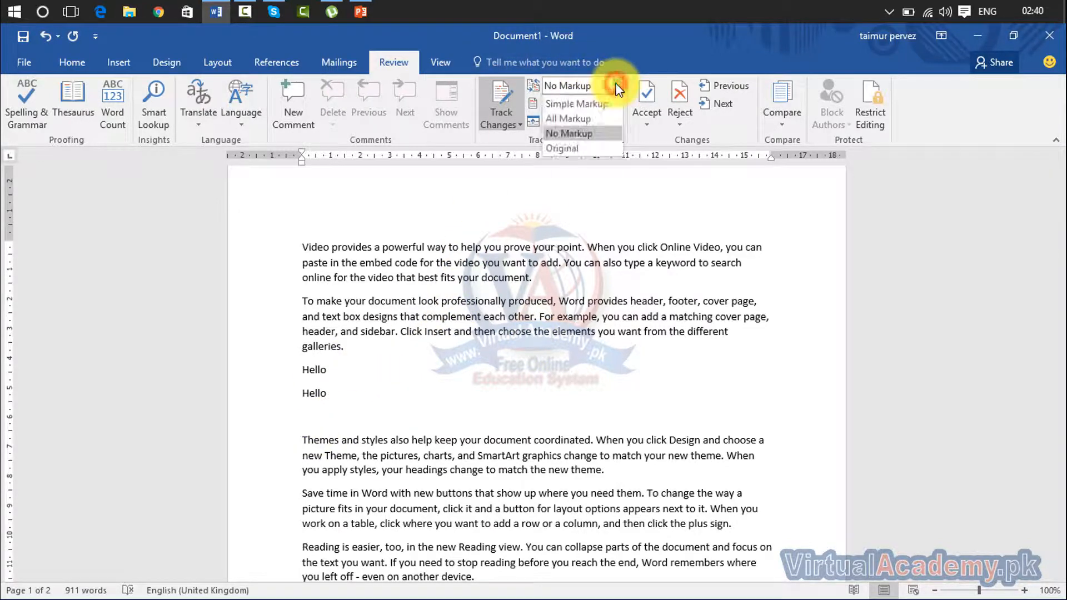
left_click(601, 147)
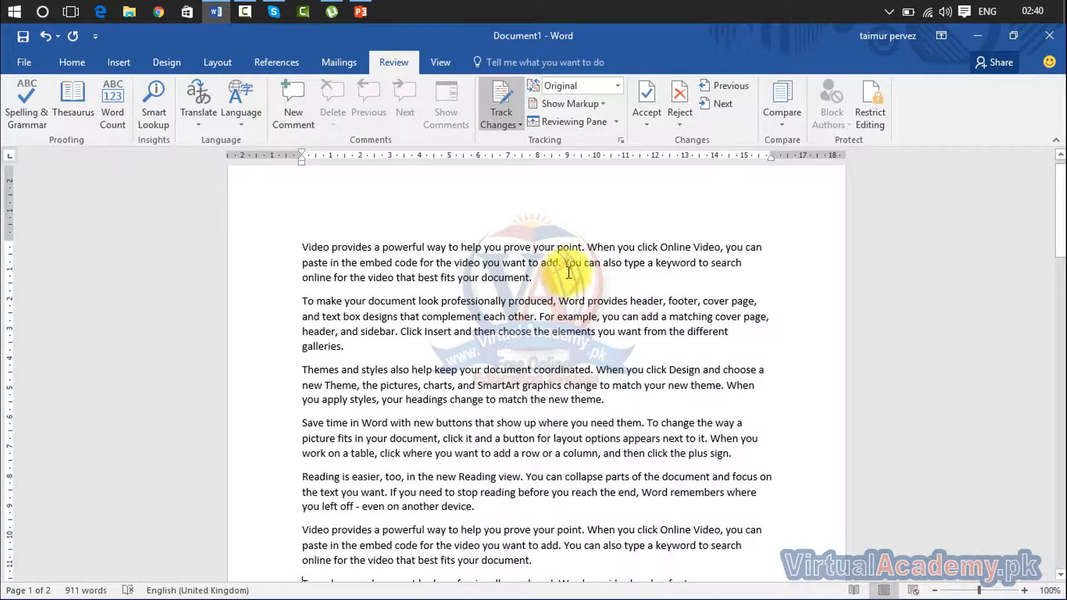
left_click(619, 88)
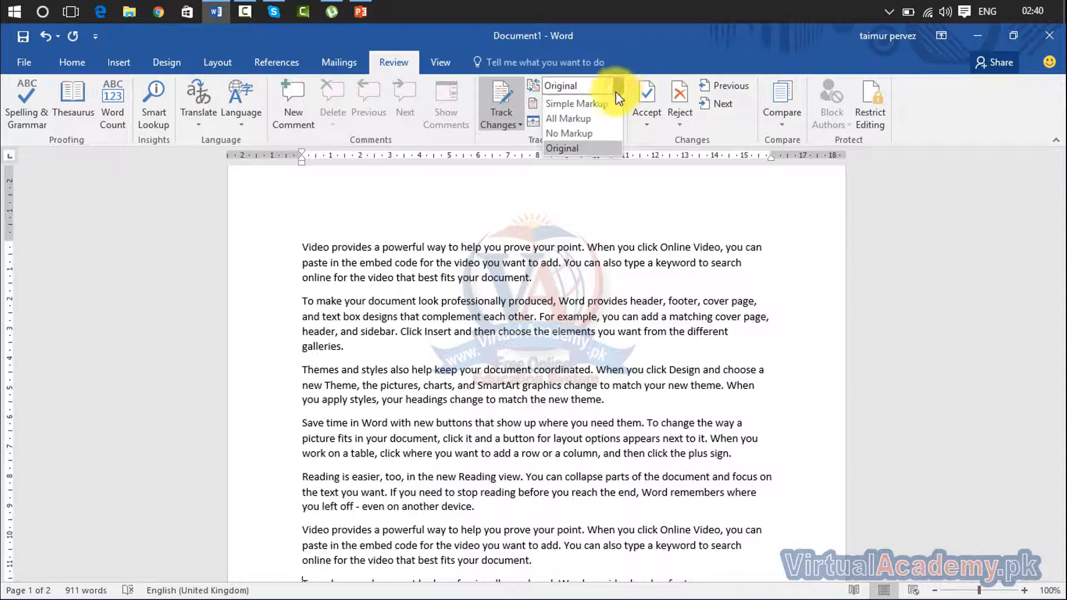
Return to All Markup, toggle Insertions and Deletions off and on, and open the horizontal Reviewing Pane.
left_click(600, 123)
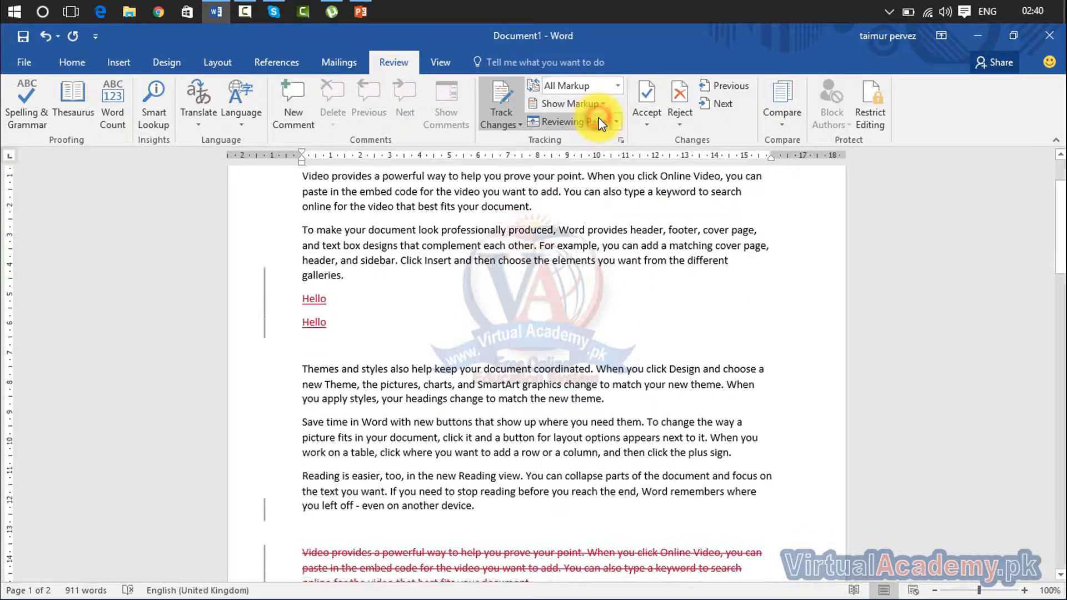
scroll(396, 290, "down", 2)
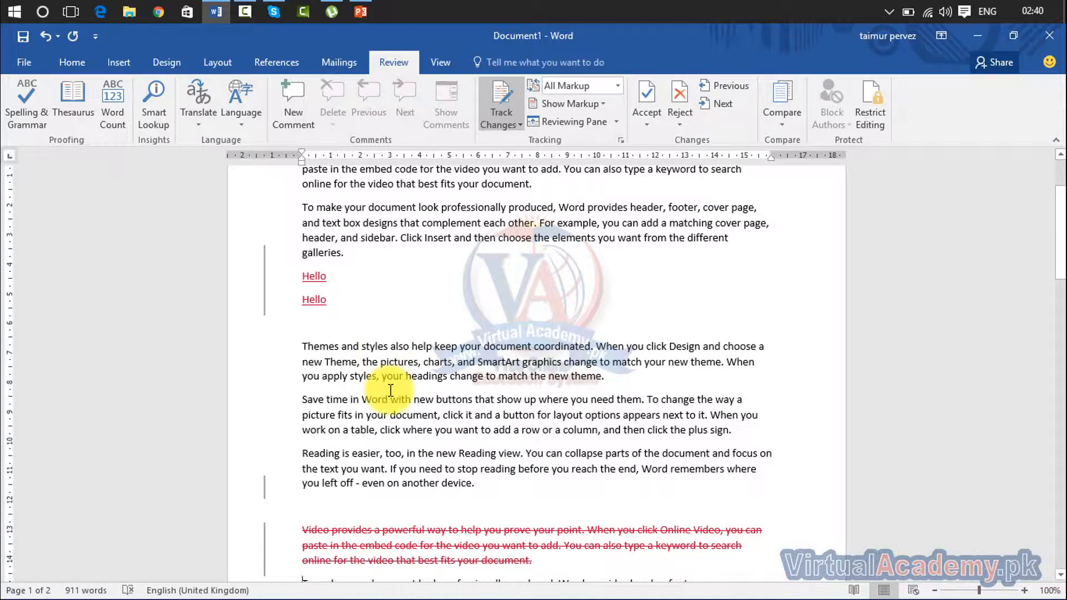
left_click(606, 106)
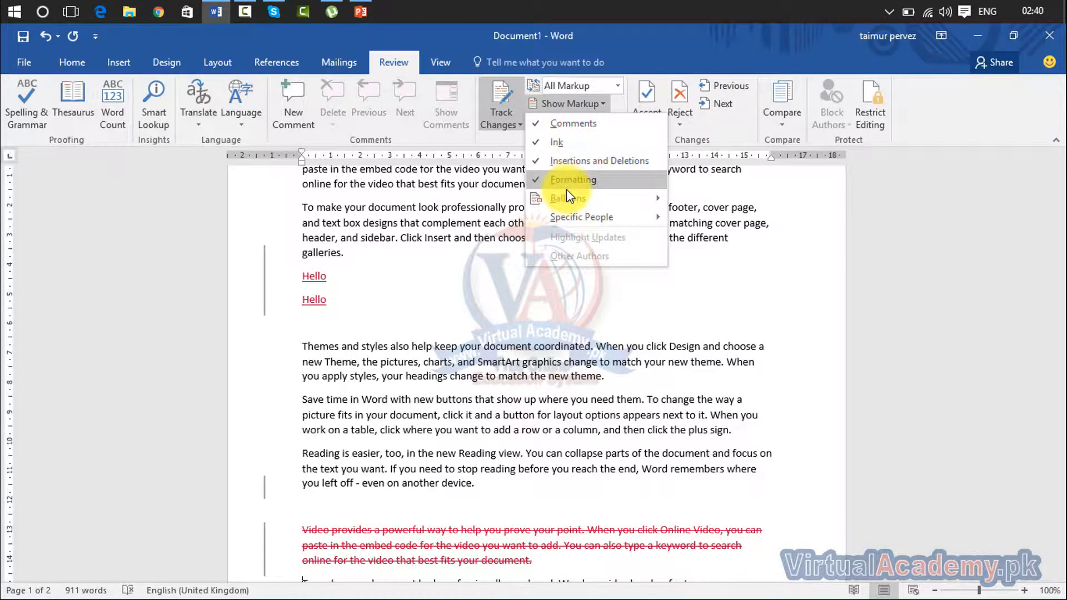
left_click(580, 160)
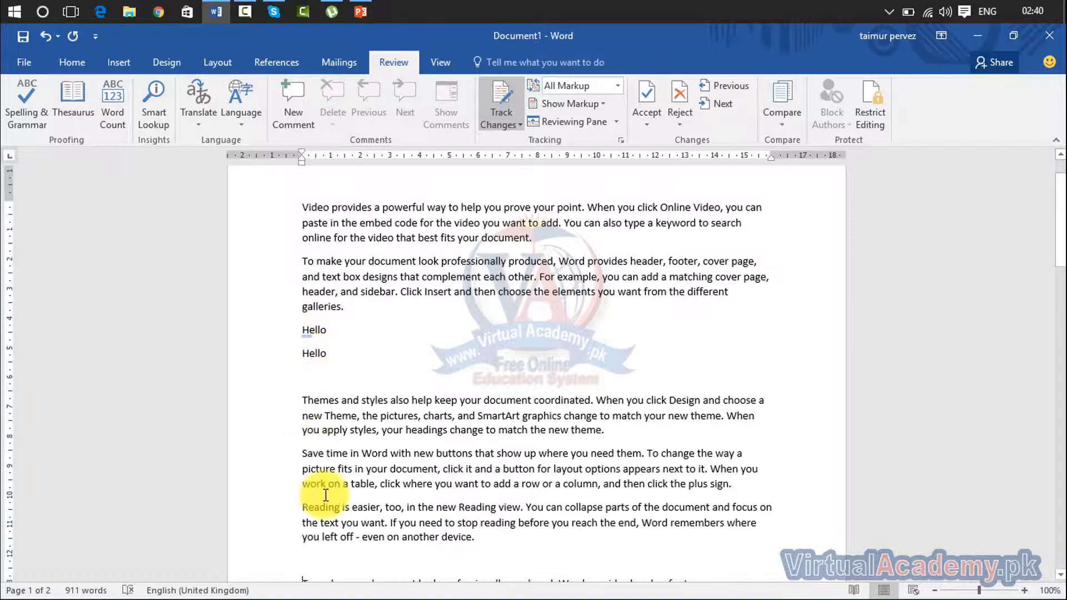
left_click(607, 103)
left_click(586, 161)
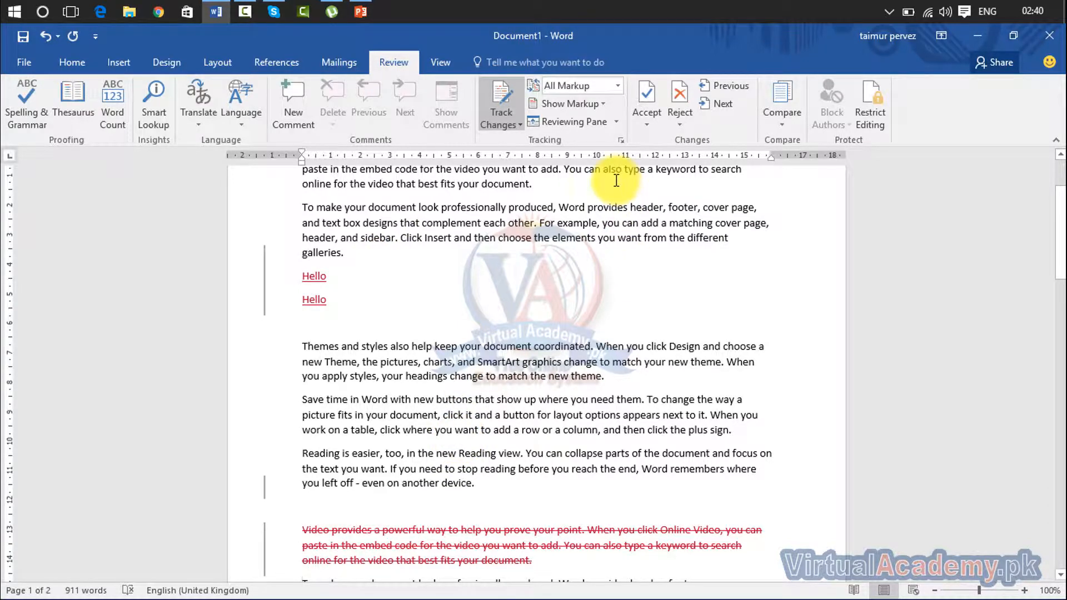
left_click(603, 122)
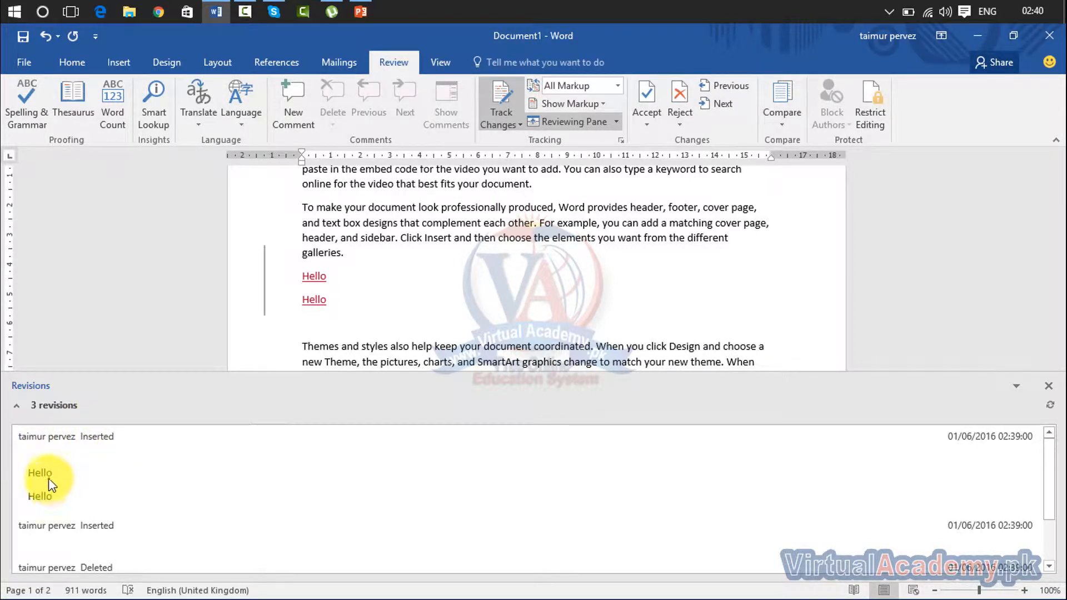
Scroll and close the horizontal Revisions pane, then open and close the vertical Reviewing Pane.
left_click(1054, 477)
left_click_drag(1054, 477, 1050, 503)
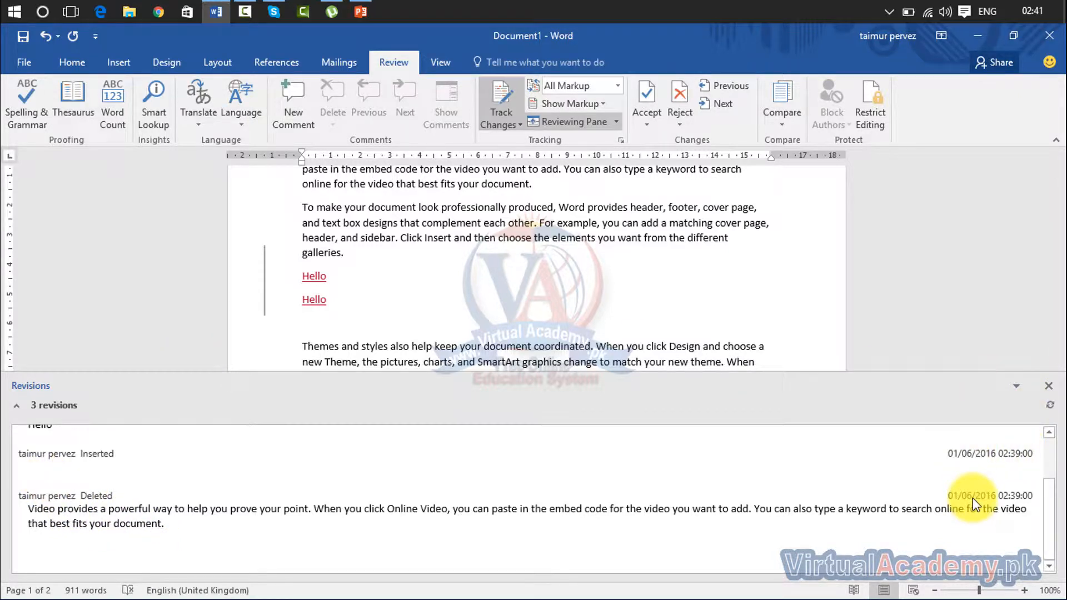
left_click(1047, 387)
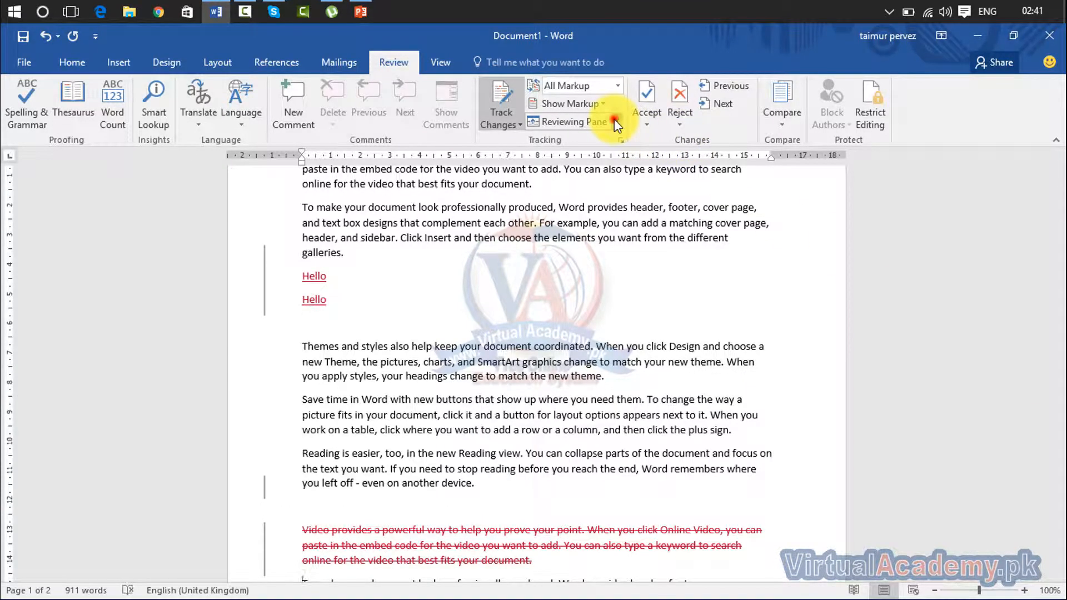
left_click(615, 120)
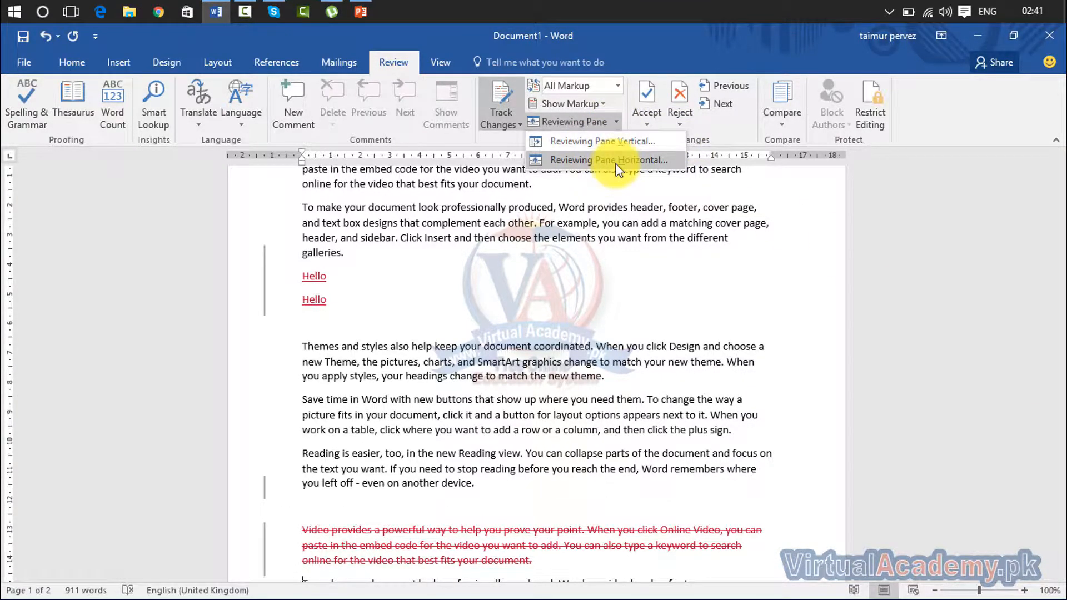
left_click(617, 142)
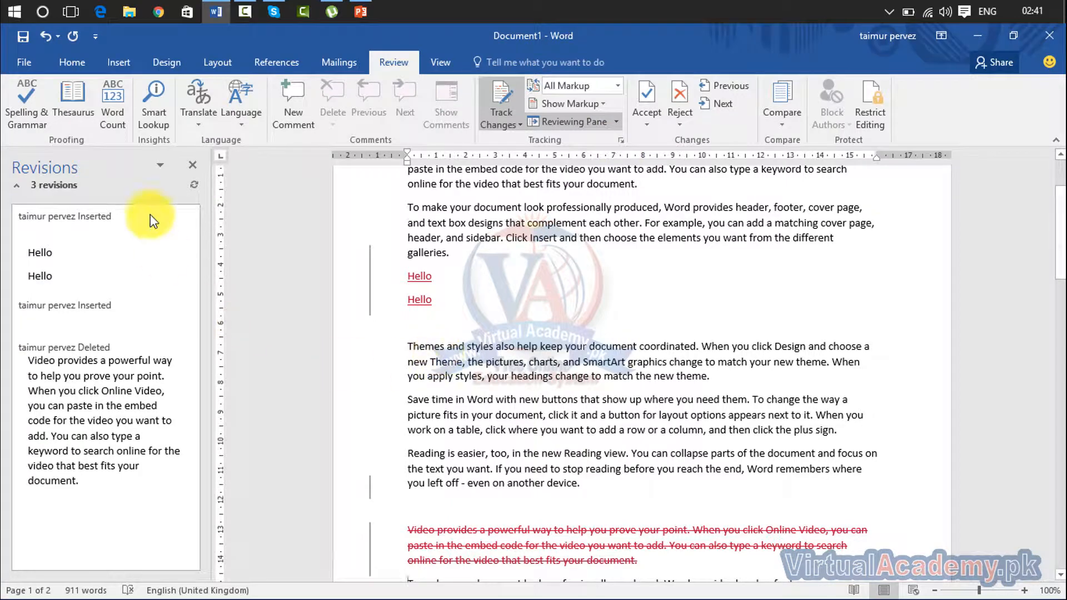
left_click(192, 166)
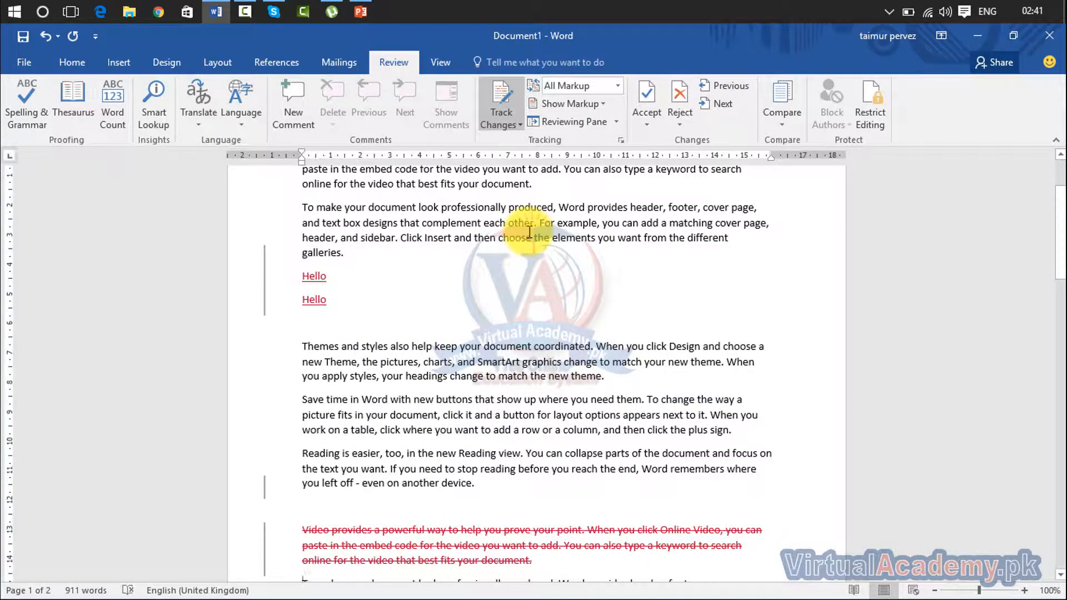
Toggle Track Changes off and on twice and look through the Accept options.
left_click(511, 120)
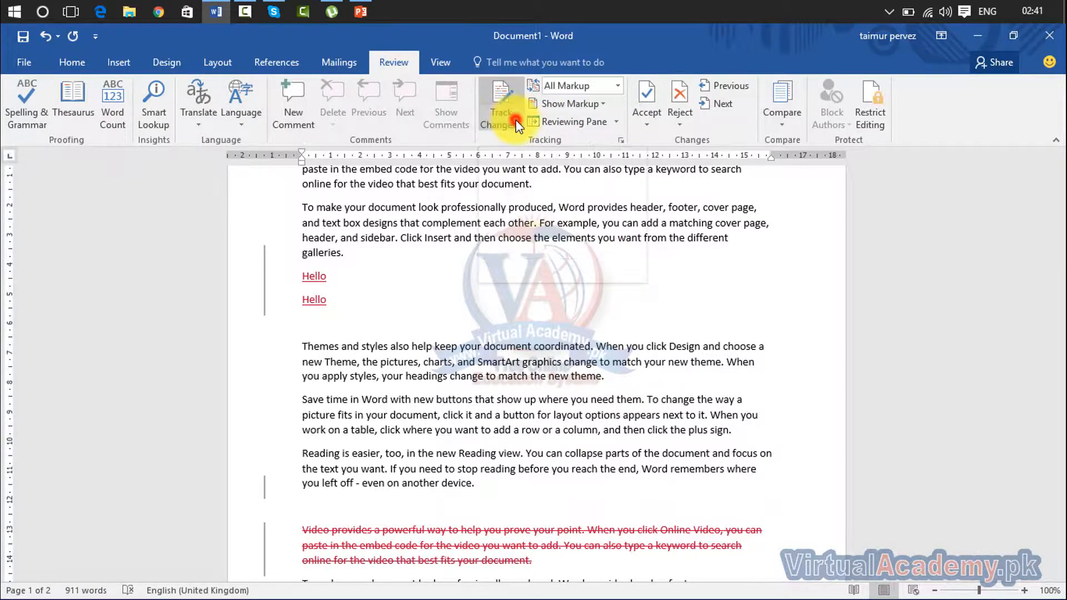
left_click(517, 136)
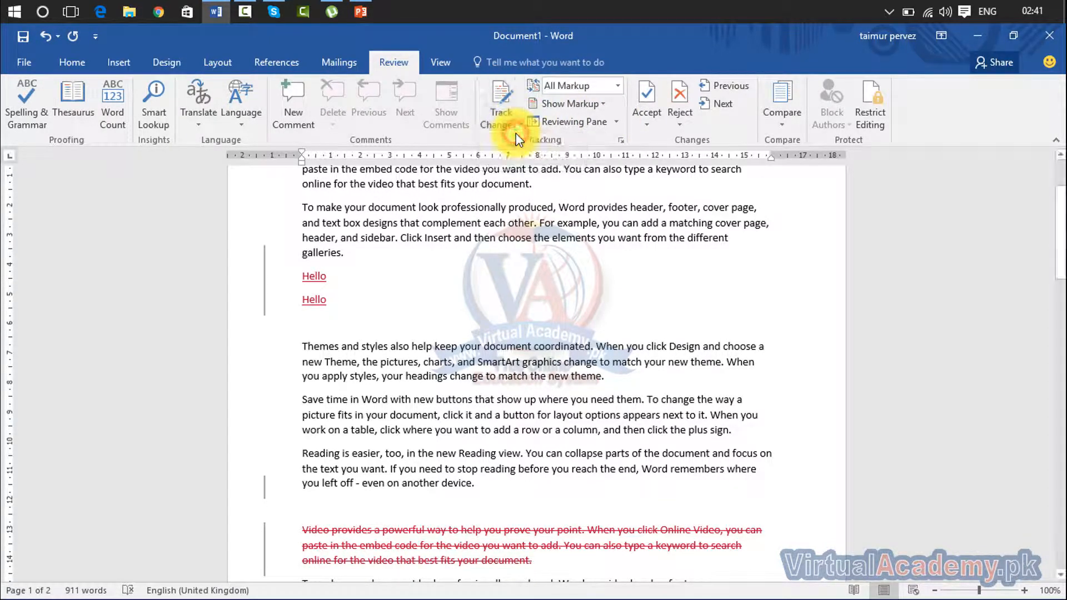
left_click(502, 105)
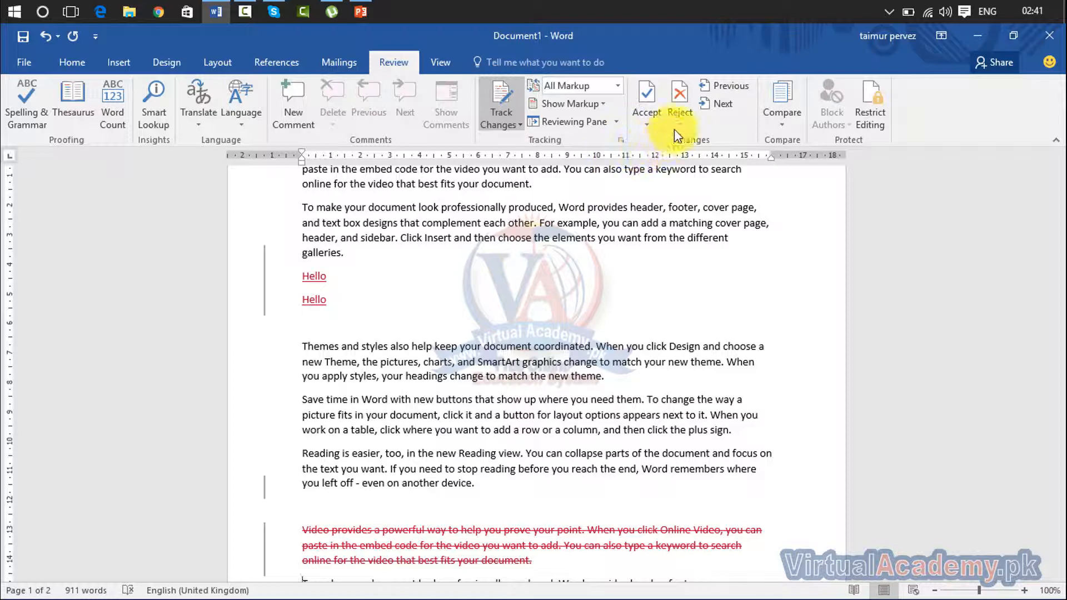
left_click(651, 125)
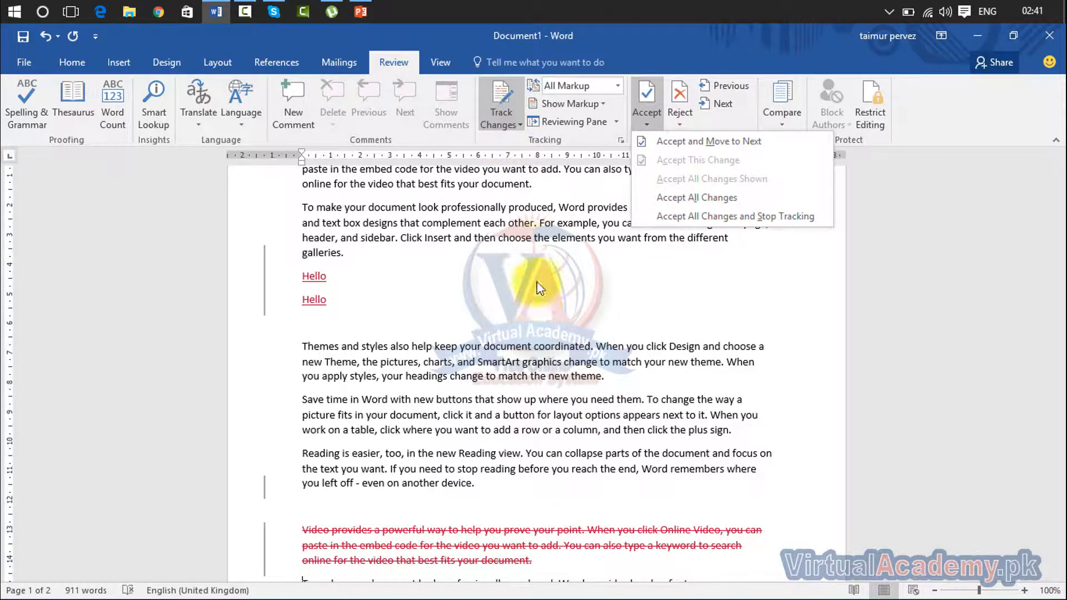
left_click(499, 109)
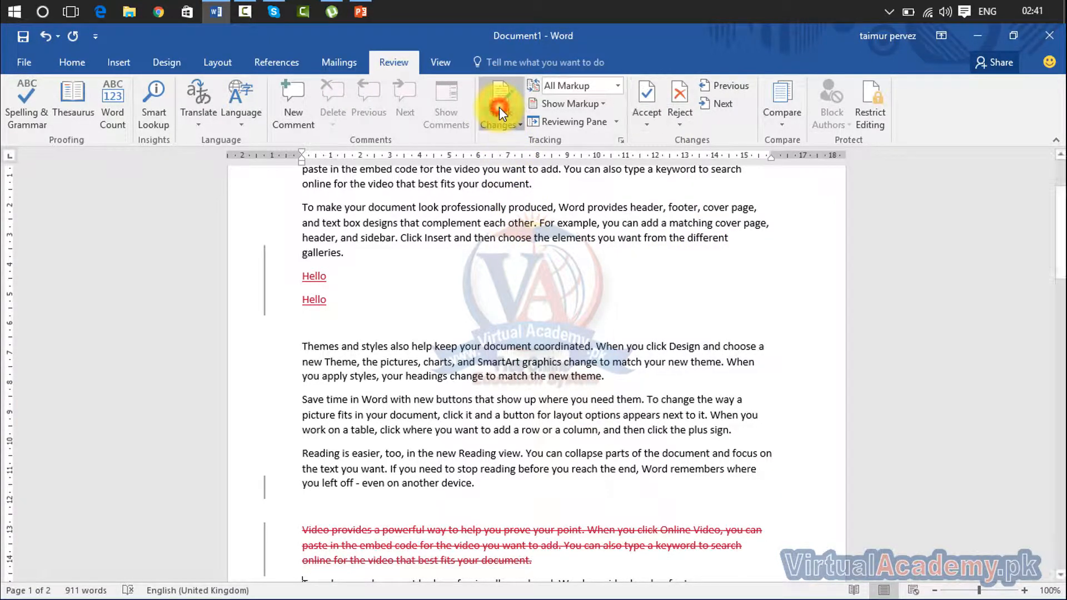
left_click(501, 124)
left_click(507, 146)
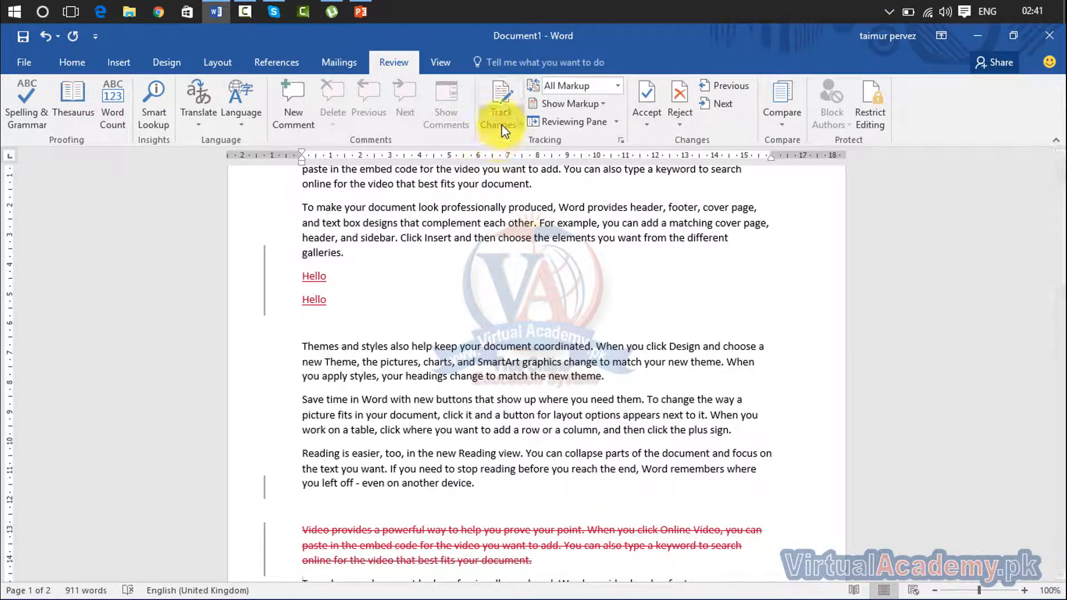
left_click(501, 125)
left_click(505, 137)
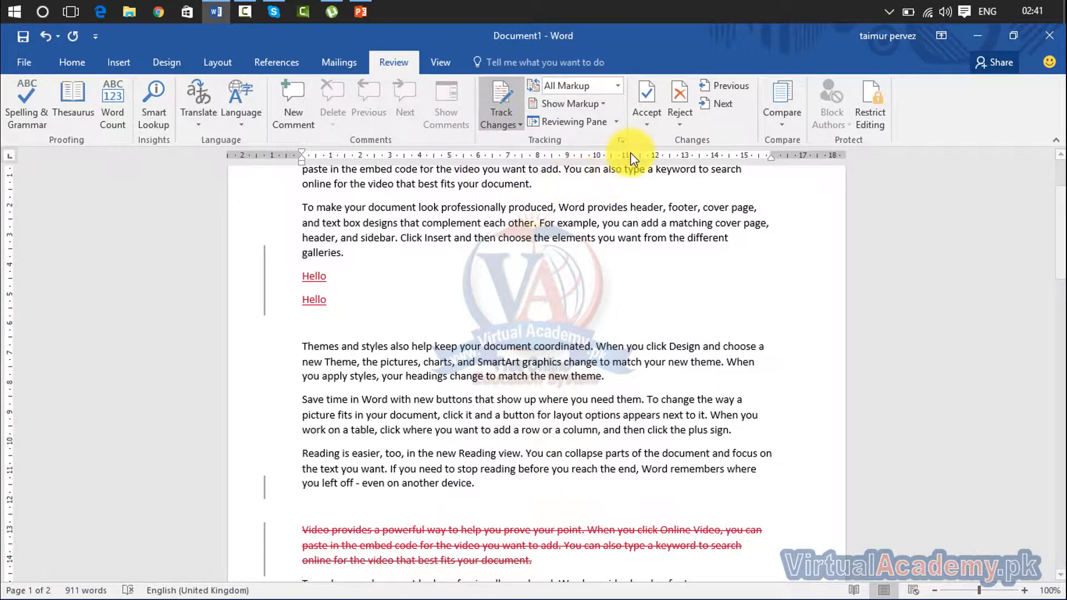
Move to the next change, accept the Hello insertions, then undo the acceptance.
left_click(653, 118)
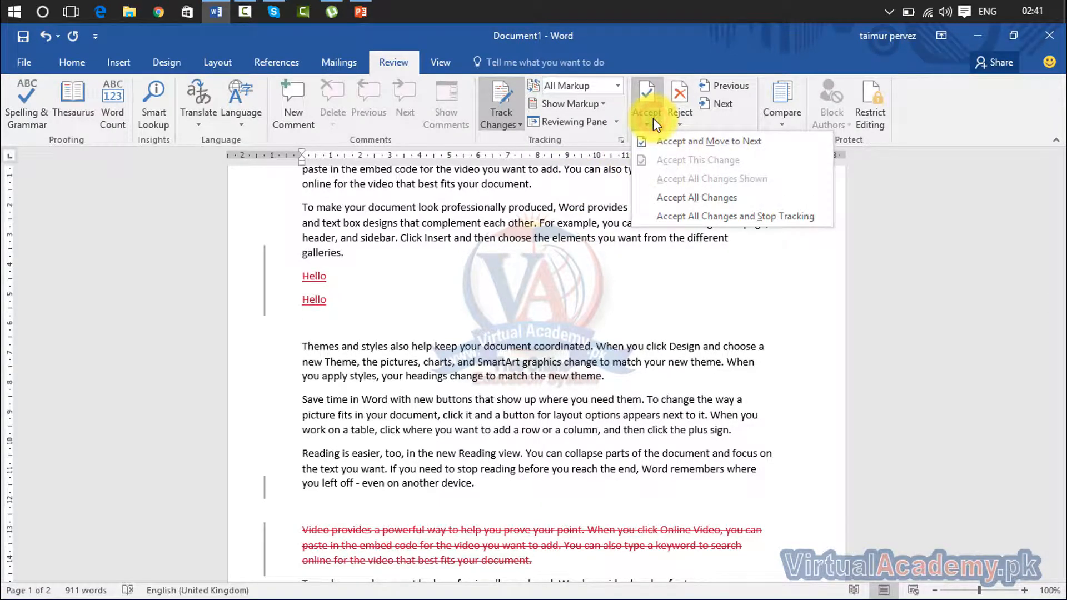
left_click(657, 141)
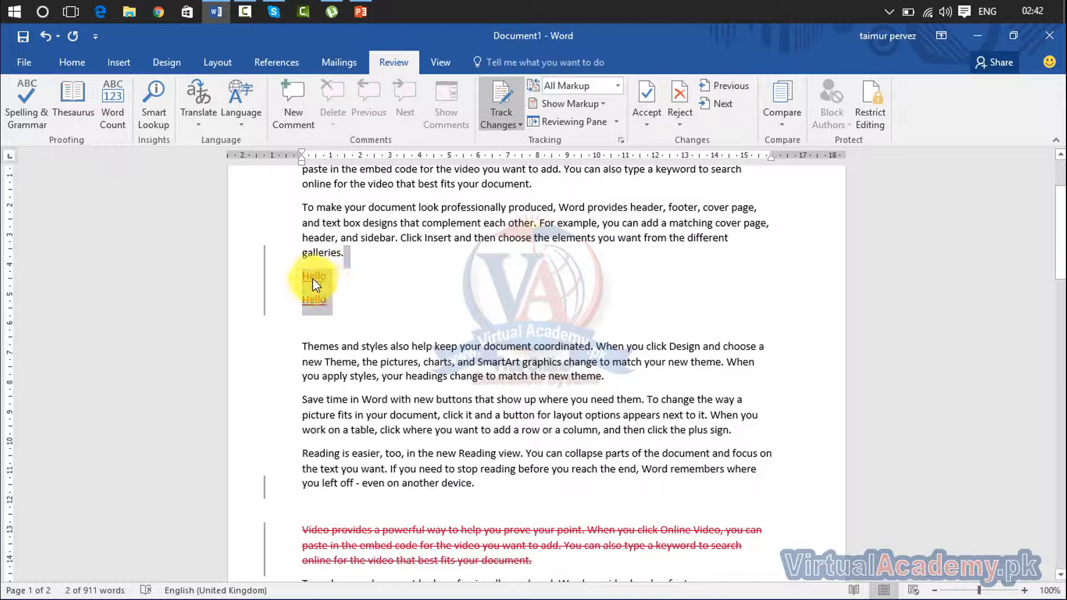
left_click(644, 118)
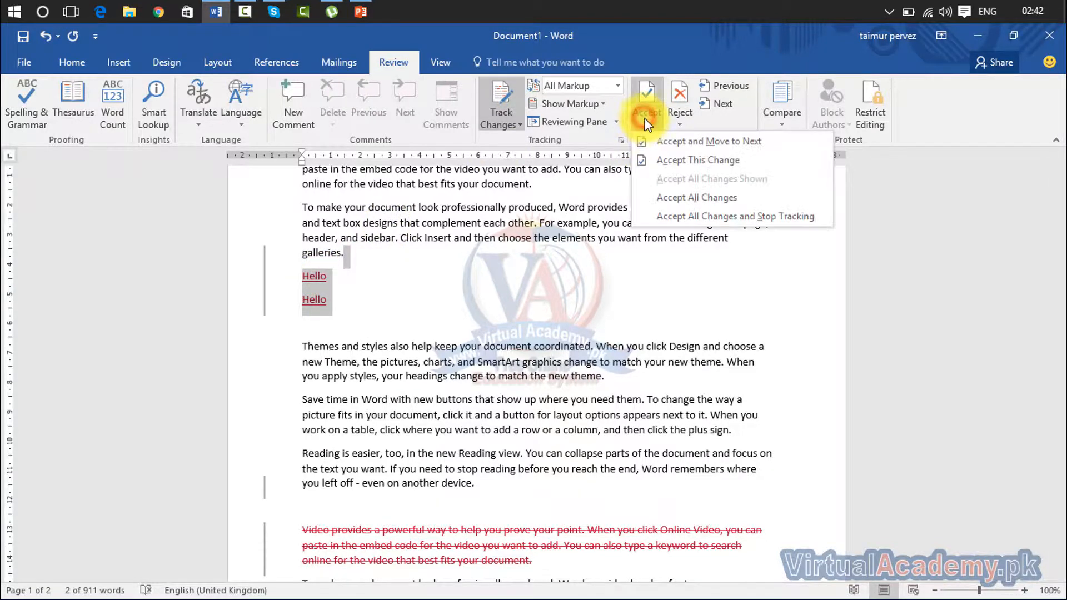
left_click(657, 143)
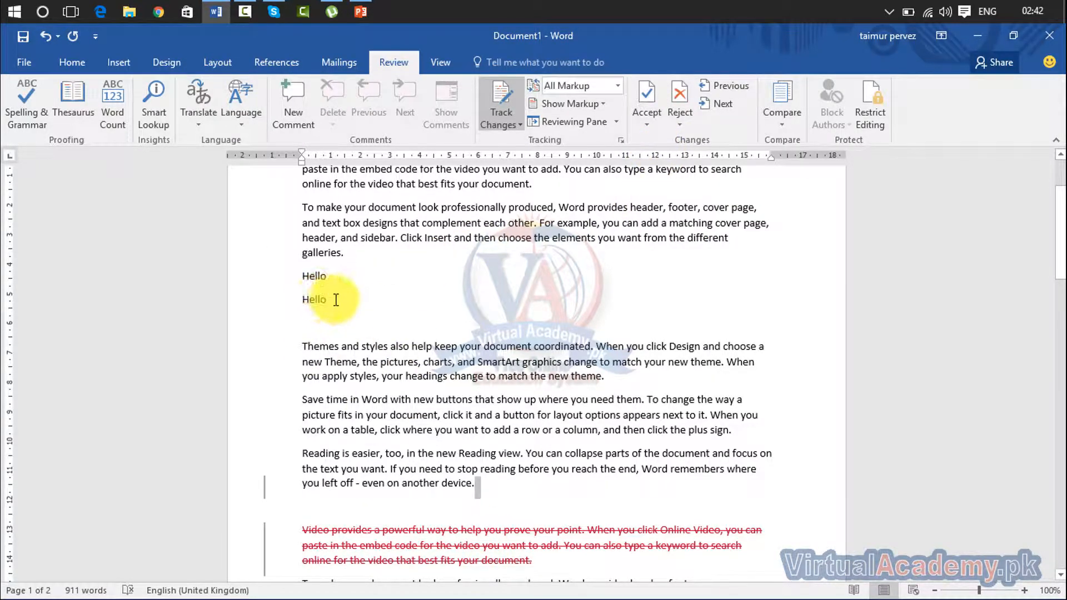
key("ctrl+z")
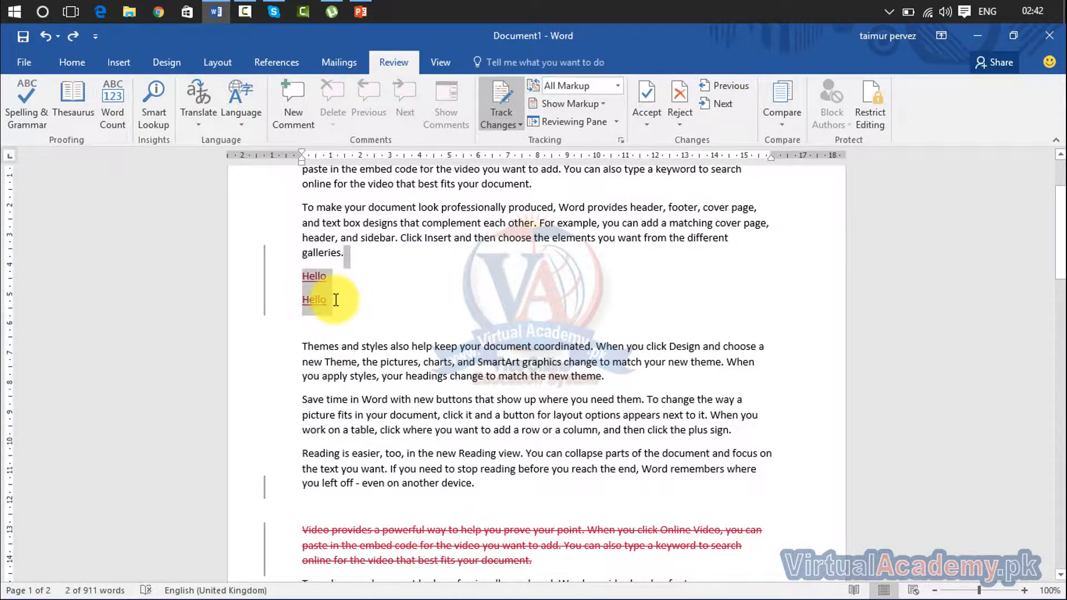
Try Accept All Changes and undo it, then Accept All Changes and Stop Tracking.
left_click(649, 126)
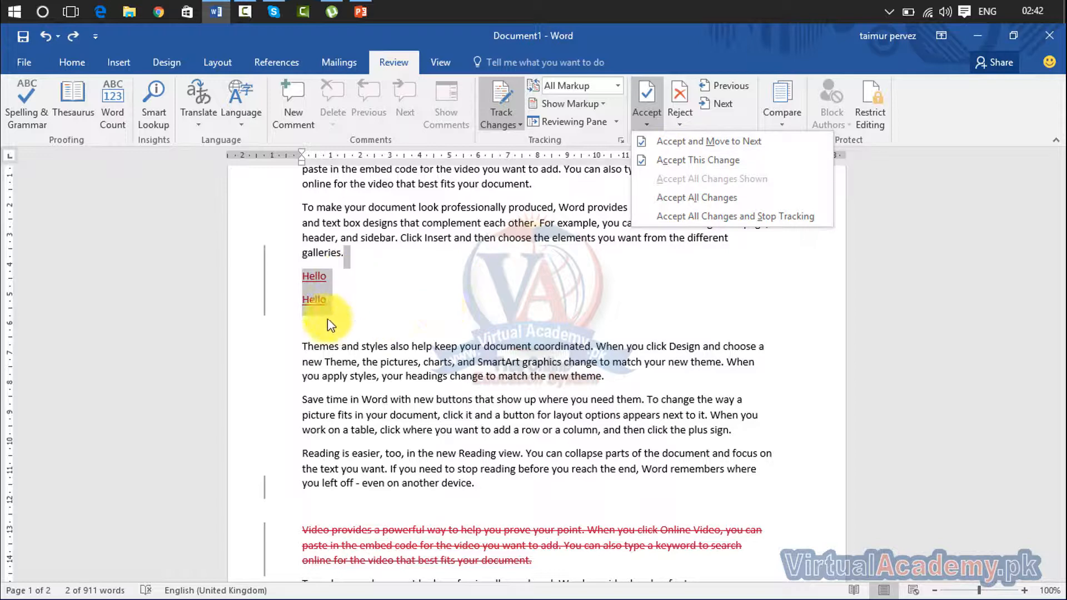
left_click(662, 197)
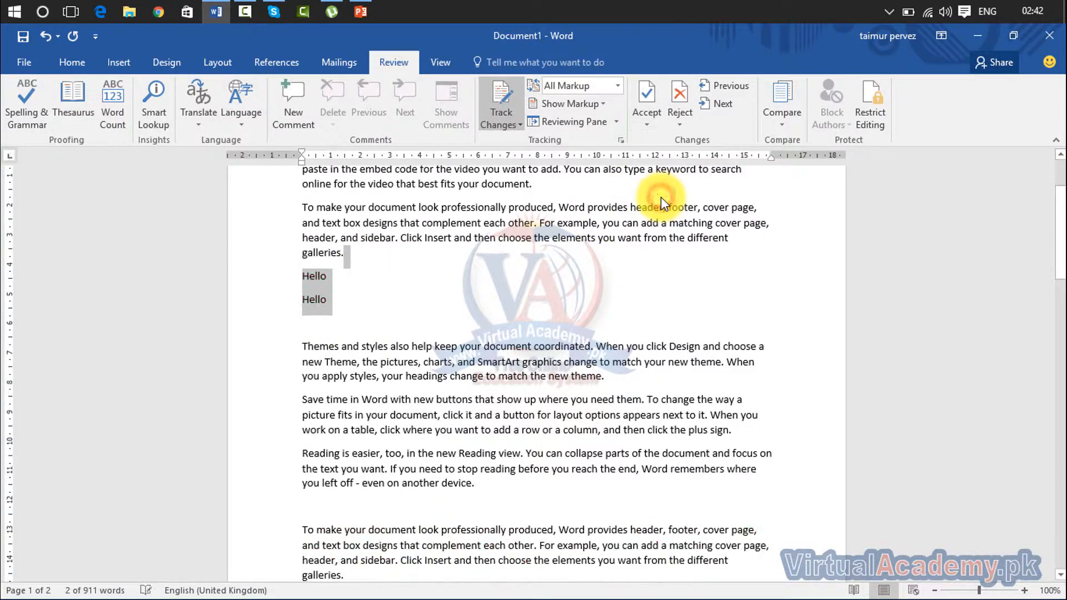
left_click(370, 550)
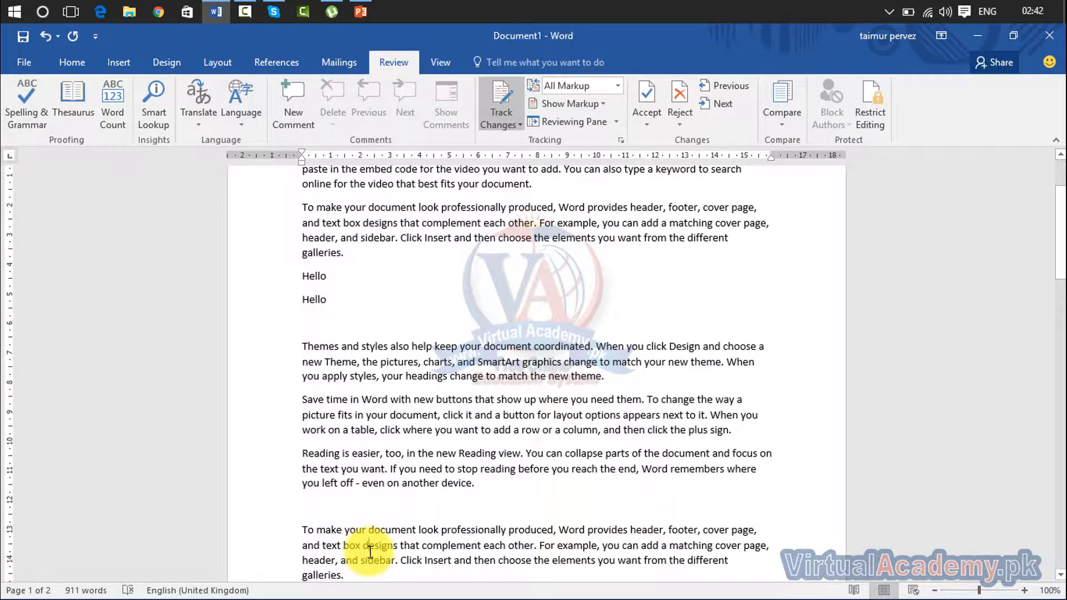
key("ctrl+z")
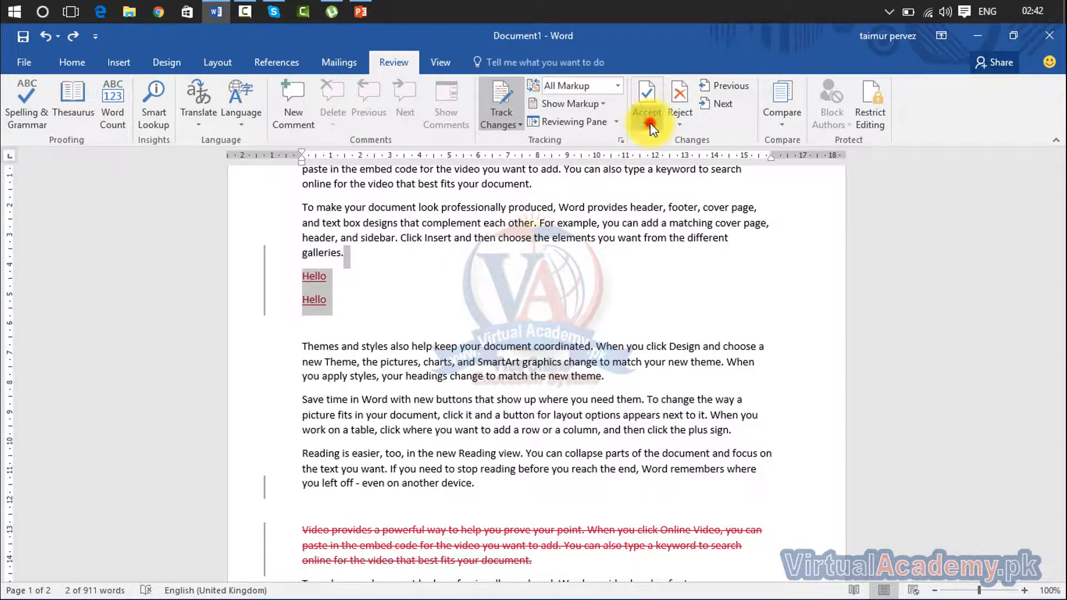
left_click(651, 123)
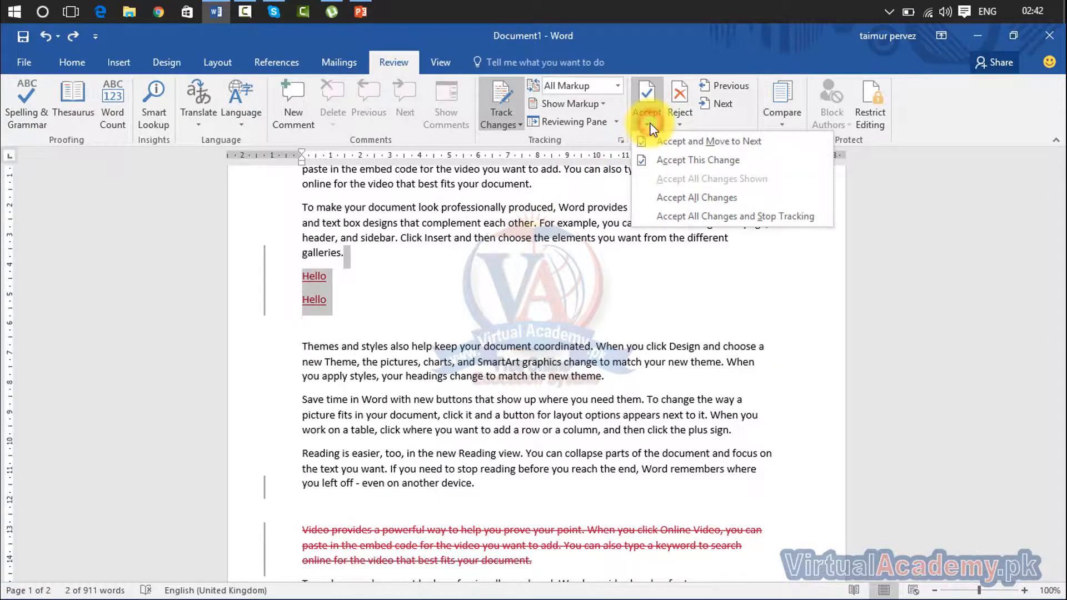
left_click(678, 218)
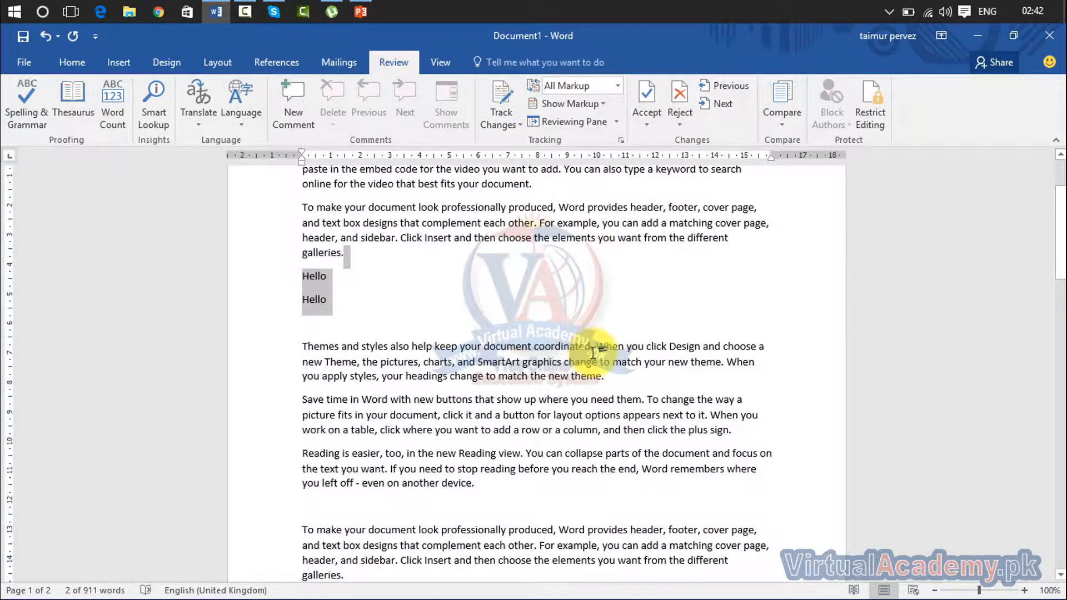
Undo the acceptance and choose Reject All Changes and Stop Tracking instead.
key("ctrl+z")
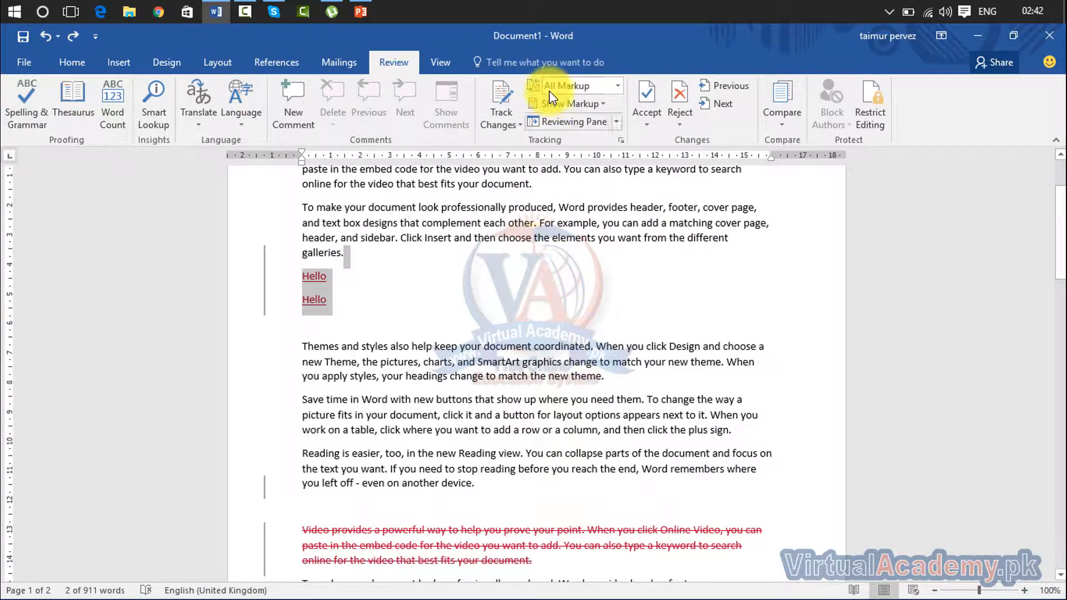
left_click(661, 117)
left_click(678, 118)
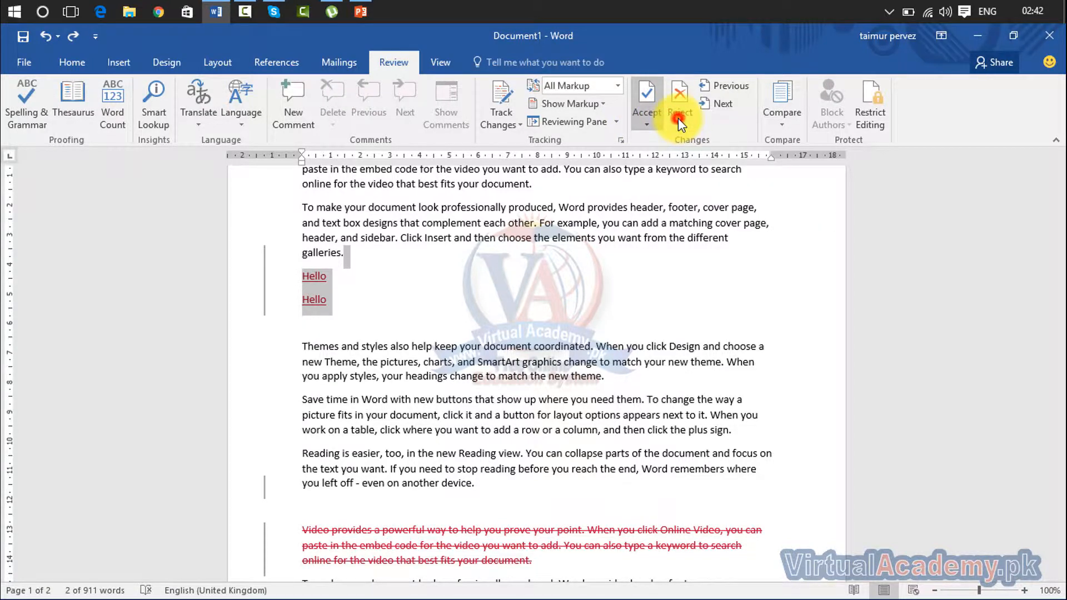
left_click(678, 117)
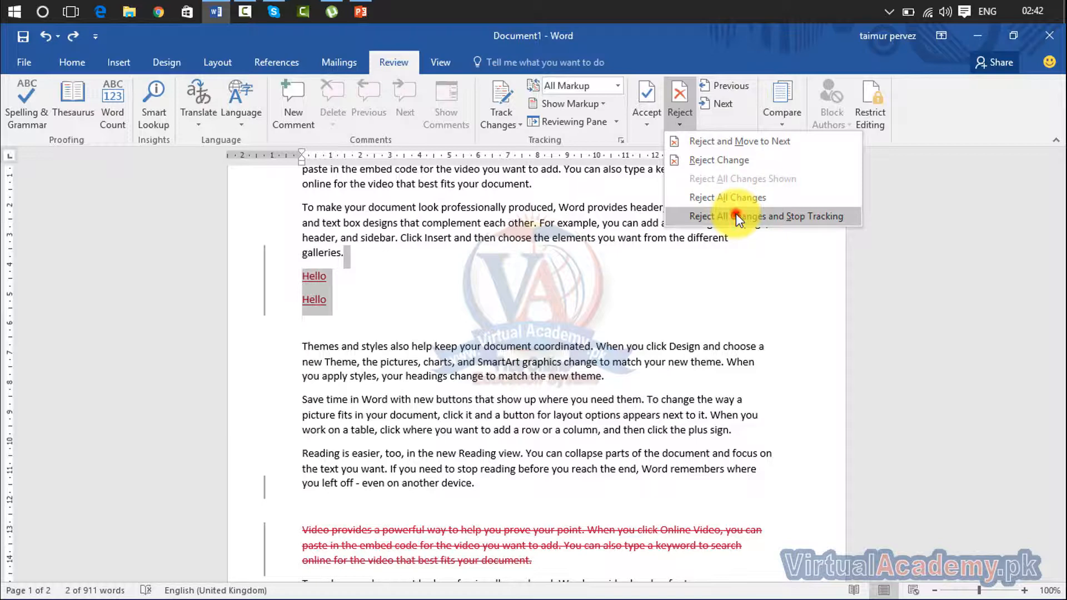
left_click(736, 215)
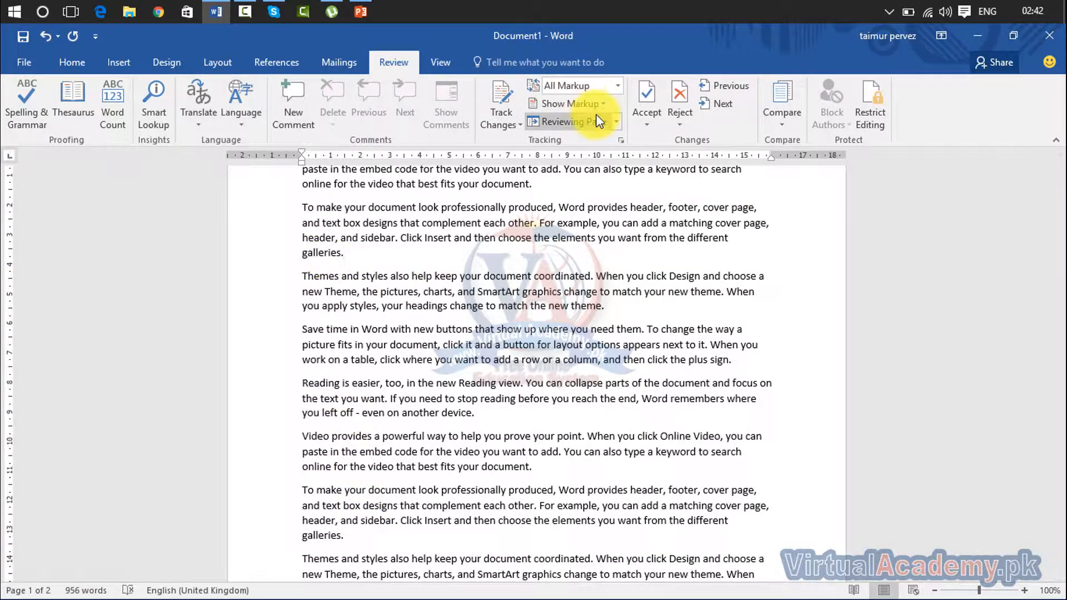
Dismiss the Reject options without choosing, then type and erase stray characters.
left_click(680, 119)
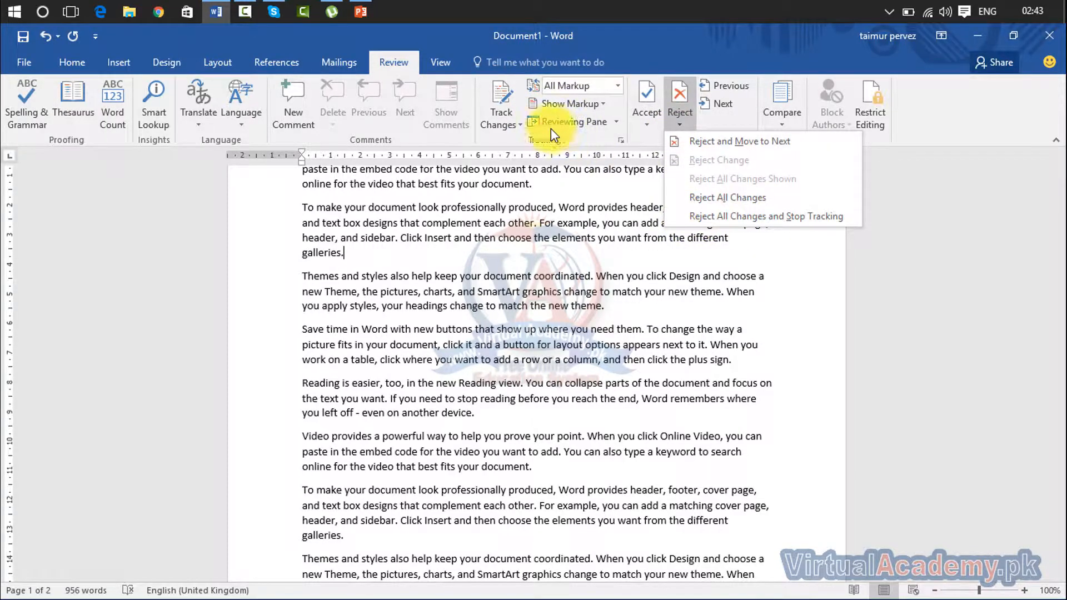
left_click(489, 262)
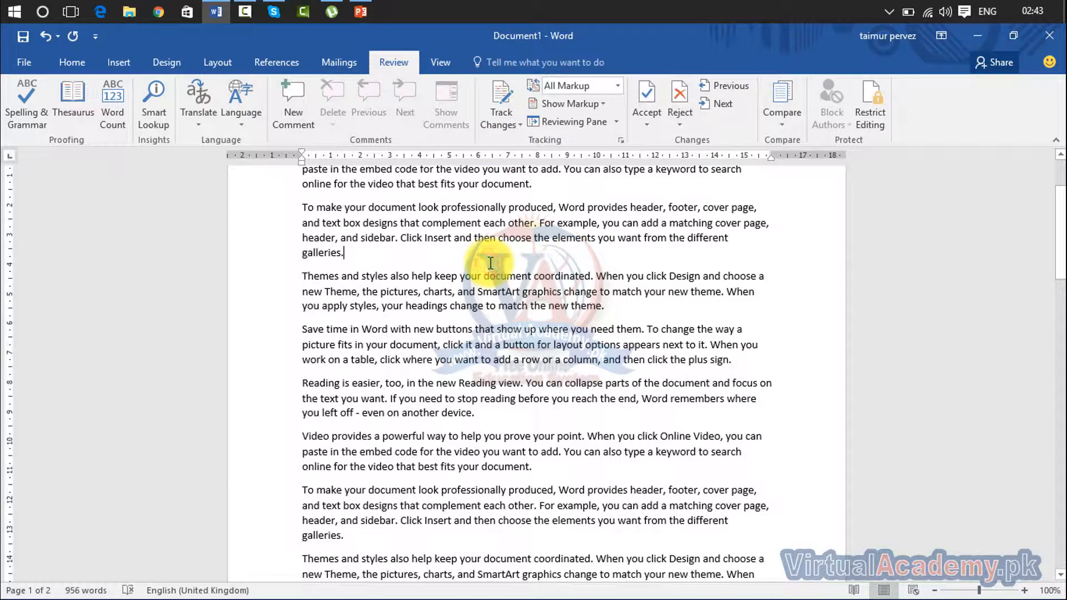
type("ldfklsf")
key("BackSpace")
key("BackSpace")
key("BackSpace")
key("BackSpace")
key("BackSpace")
key("BackSpace")
key("BackSpace")
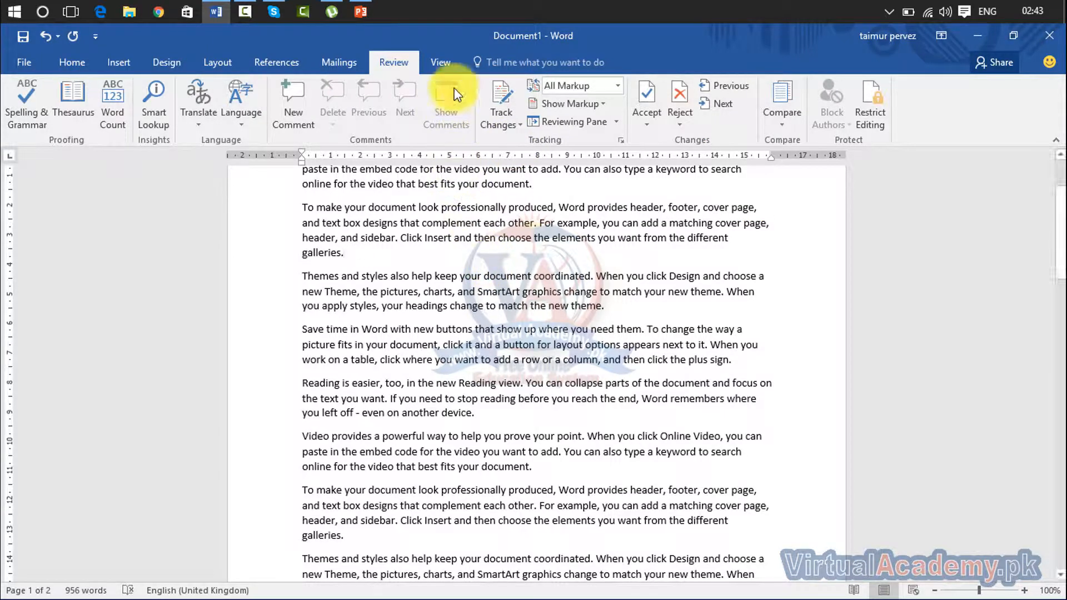
Lock change tracking with a password and its confirmation.
left_click(507, 125)
left_click(516, 161)
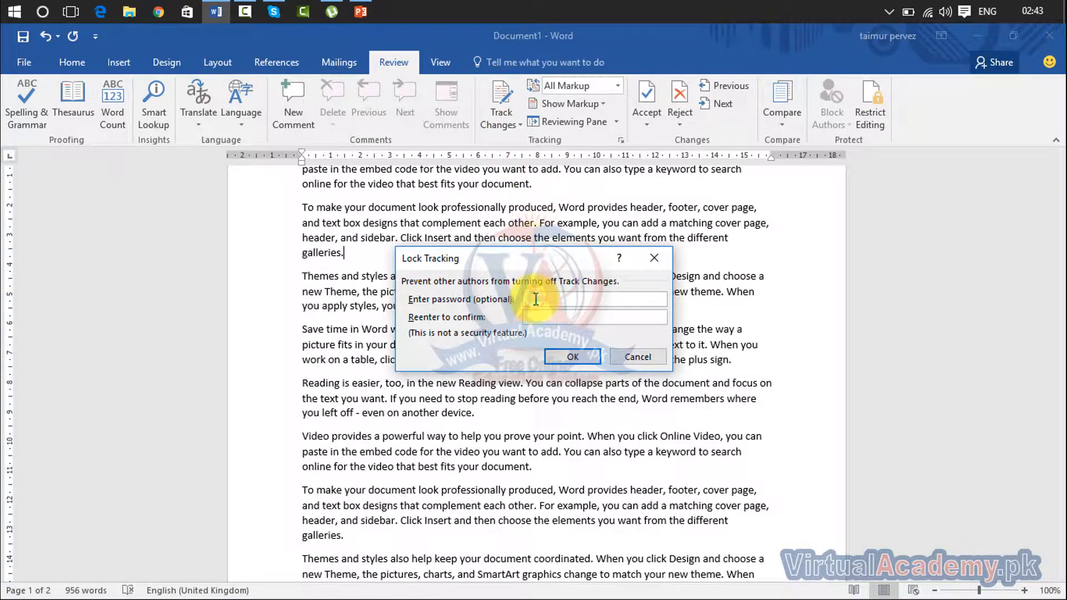
type("1")
left_click(556, 315)
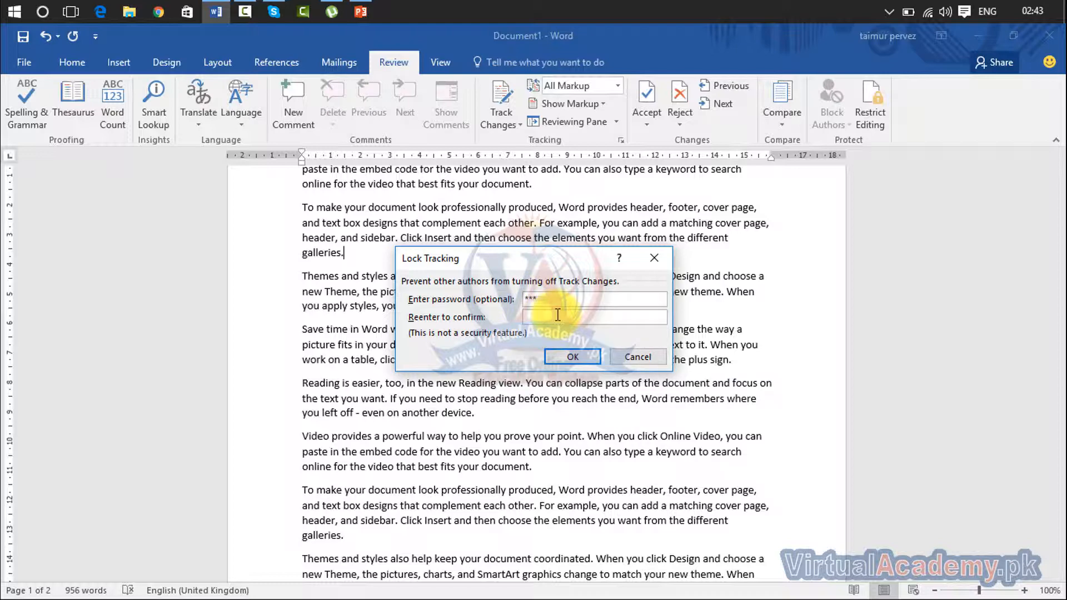
type("123")
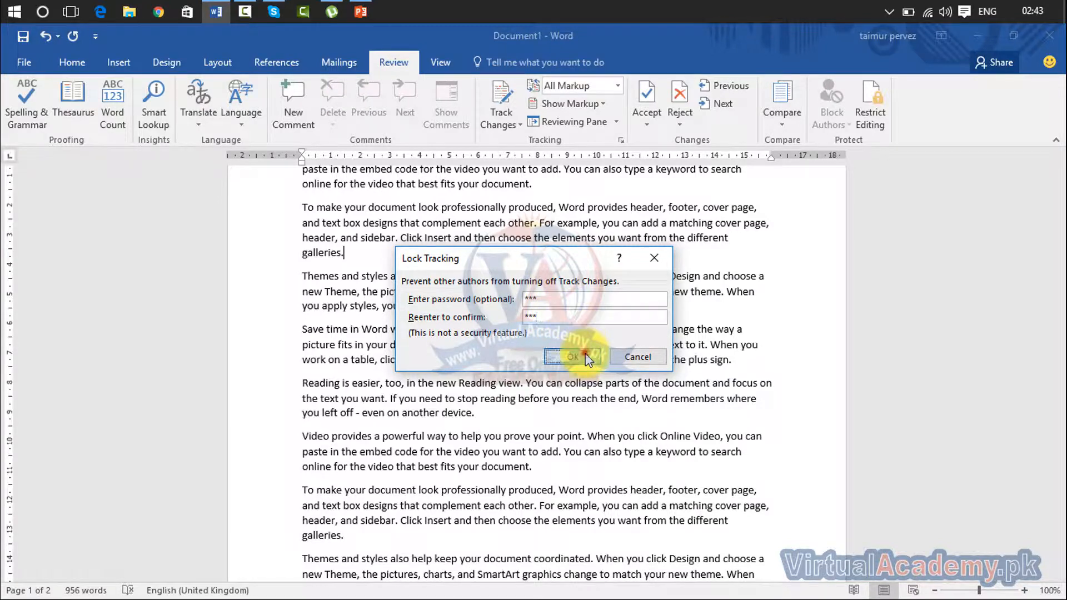
left_click(581, 357)
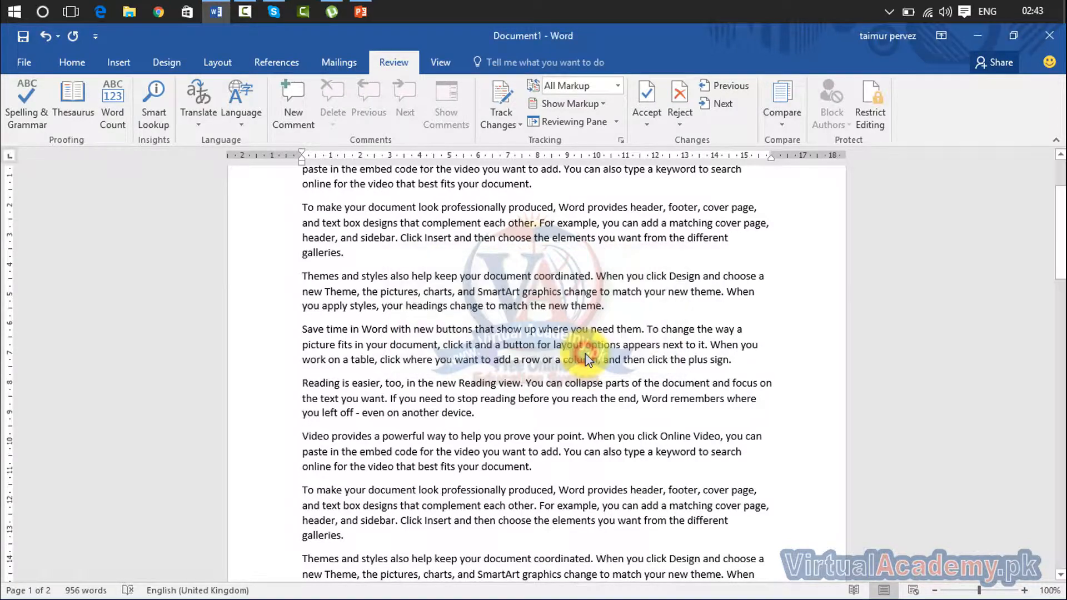
Add tracked test text, including a 'khkhkhk' line, after 'theme.' in the Themes paragraph.
left_click(514, 119)
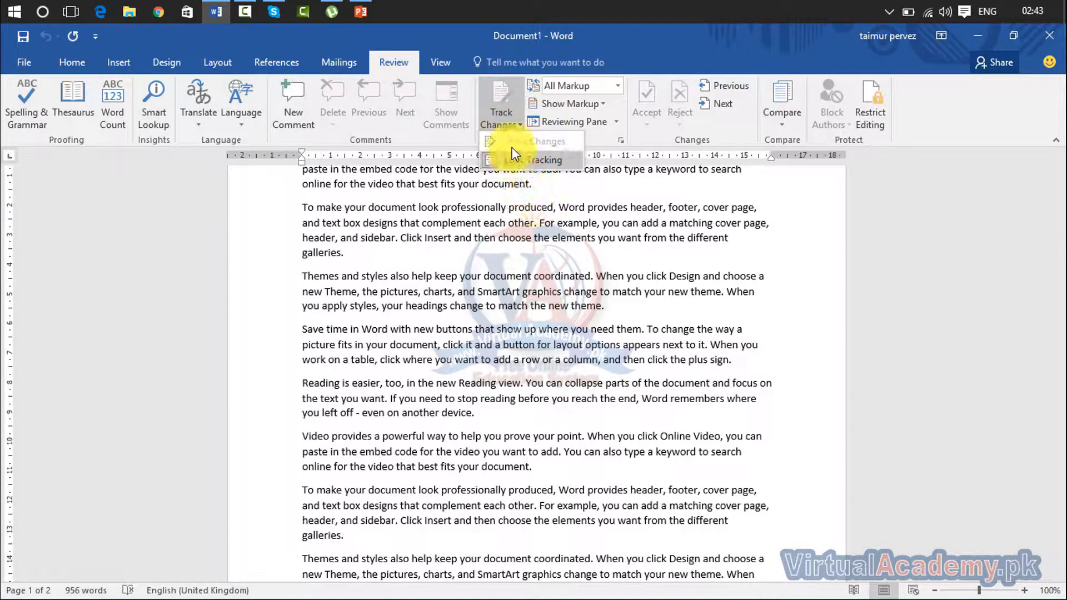
left_click(581, 274)
left_click(598, 303)
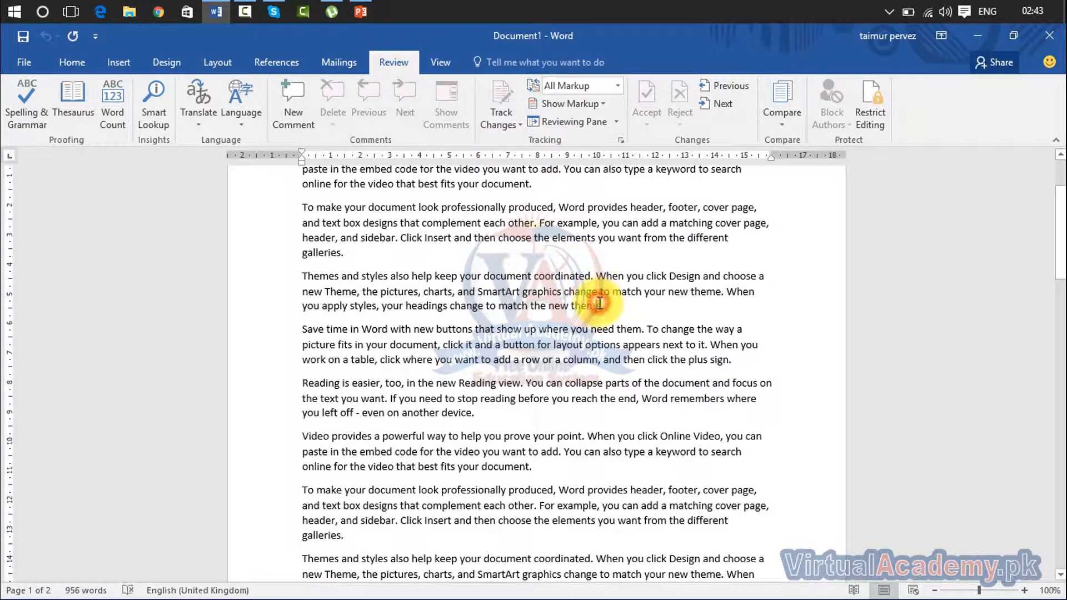
type("k")
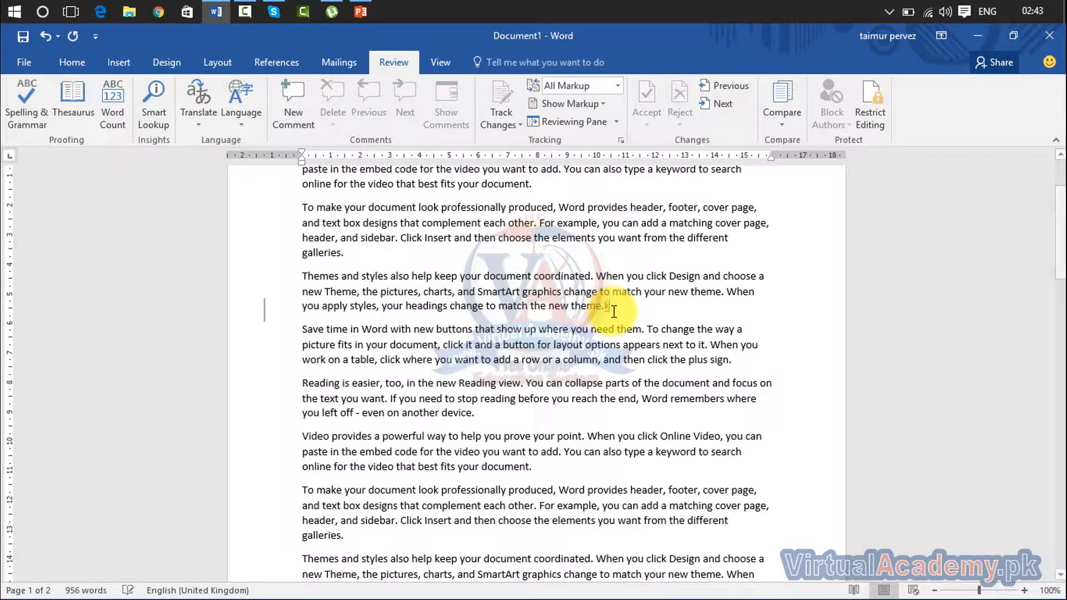
key("Return")
type("khkhkhk")
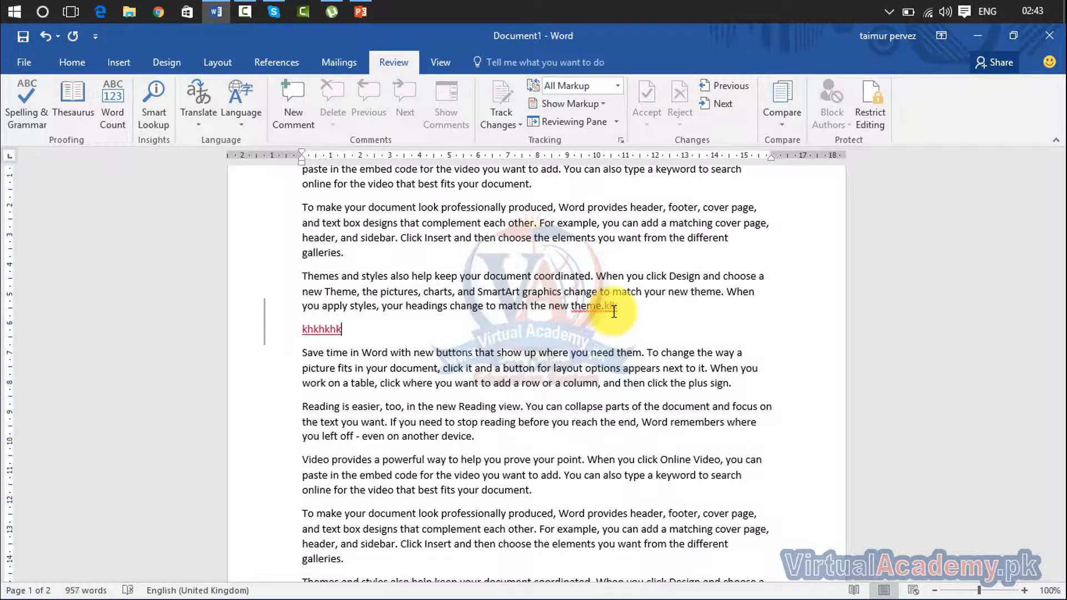
key("Return")
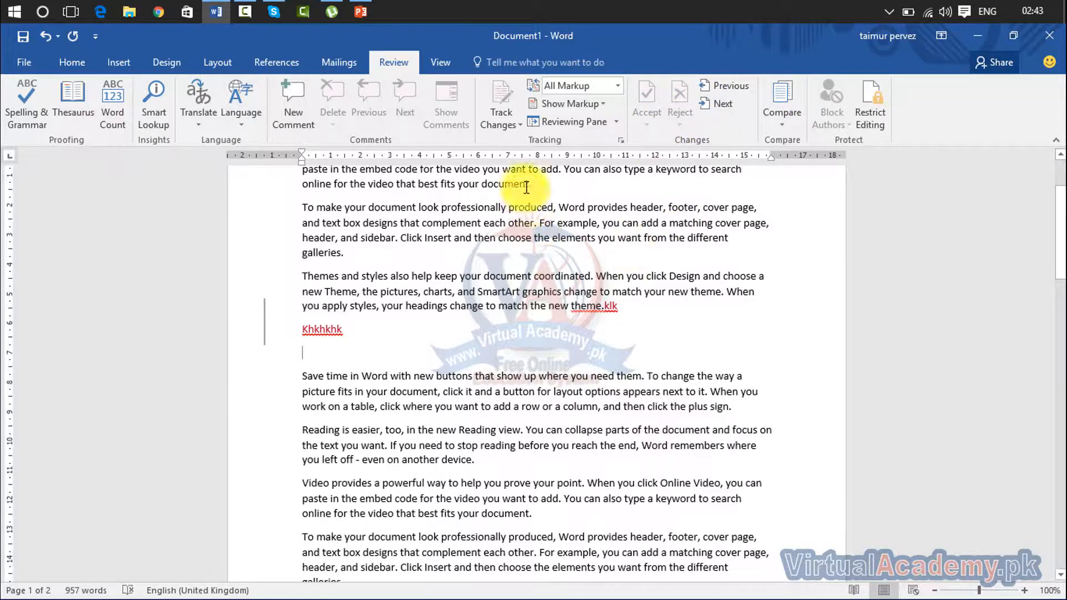
Unlock change tracking by entering the password.
left_click(516, 118)
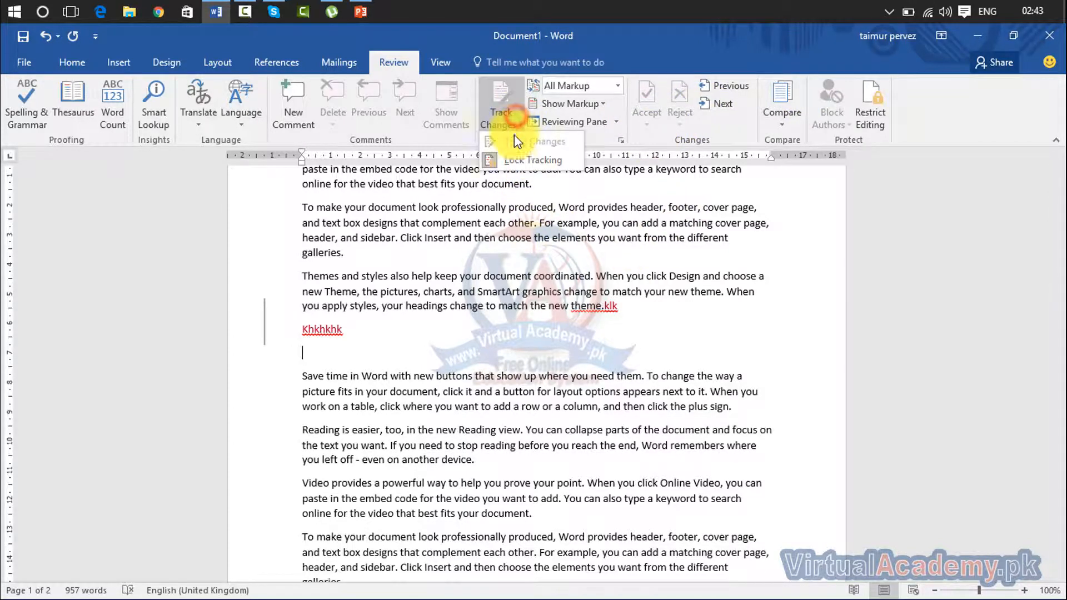
left_click(512, 159)
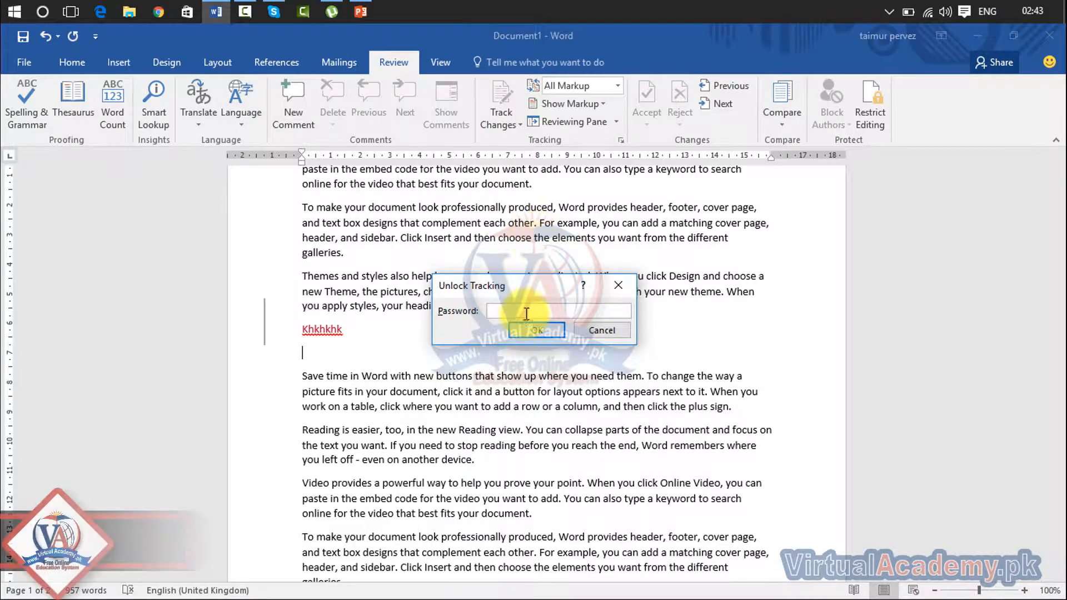
type("**")
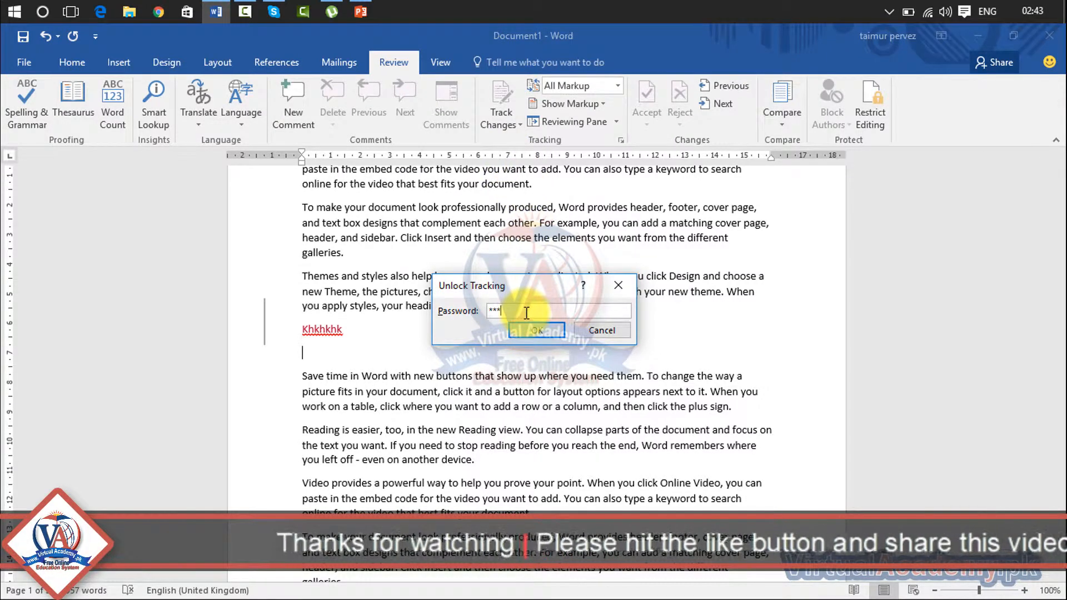
type("*")
key("Return")
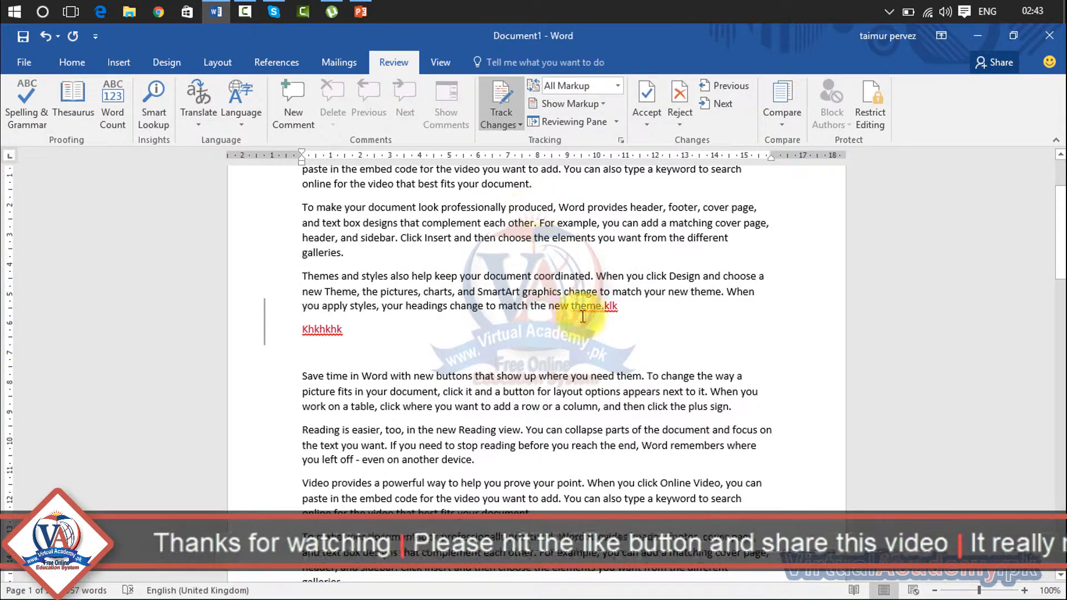
Reject All Changes and Stop Tracking, undo the last edit, and place the cursor after 'theme.'.
left_click(680, 124)
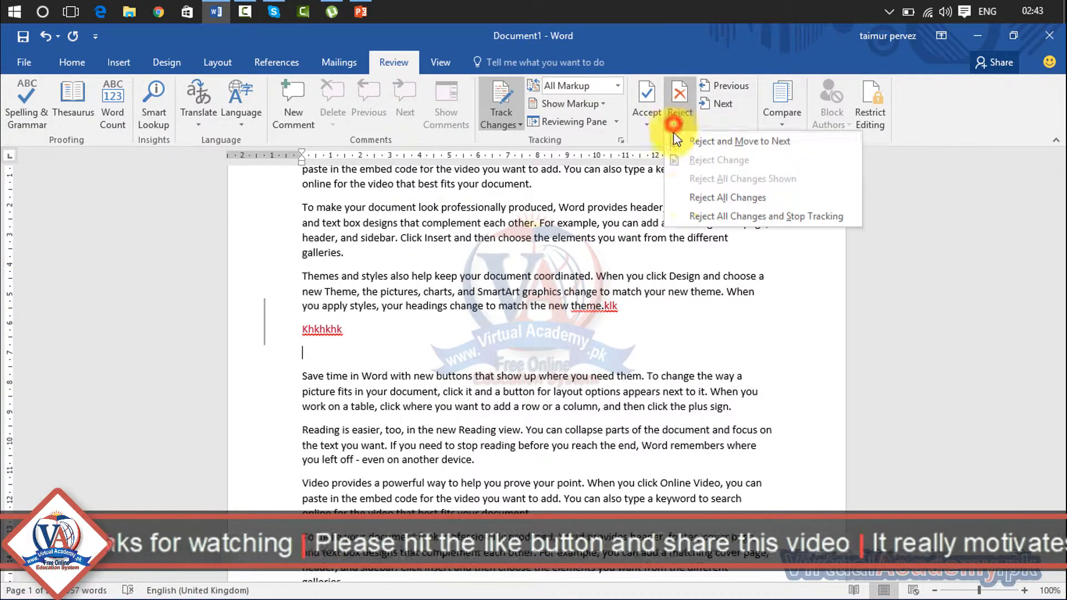
left_click(686, 213)
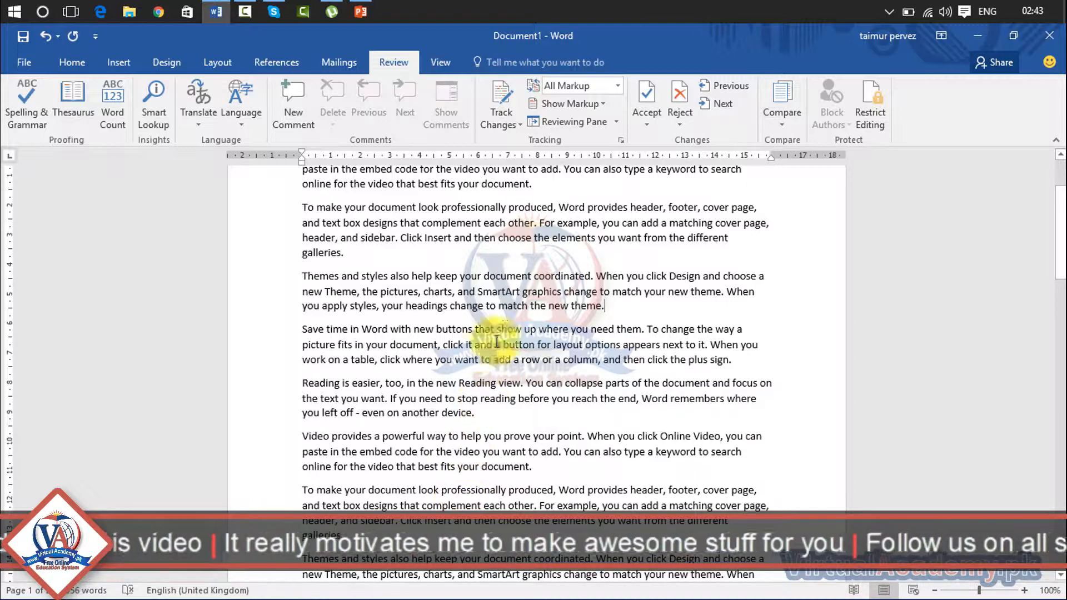
key("ctrl+z")
key("ctrl+z")
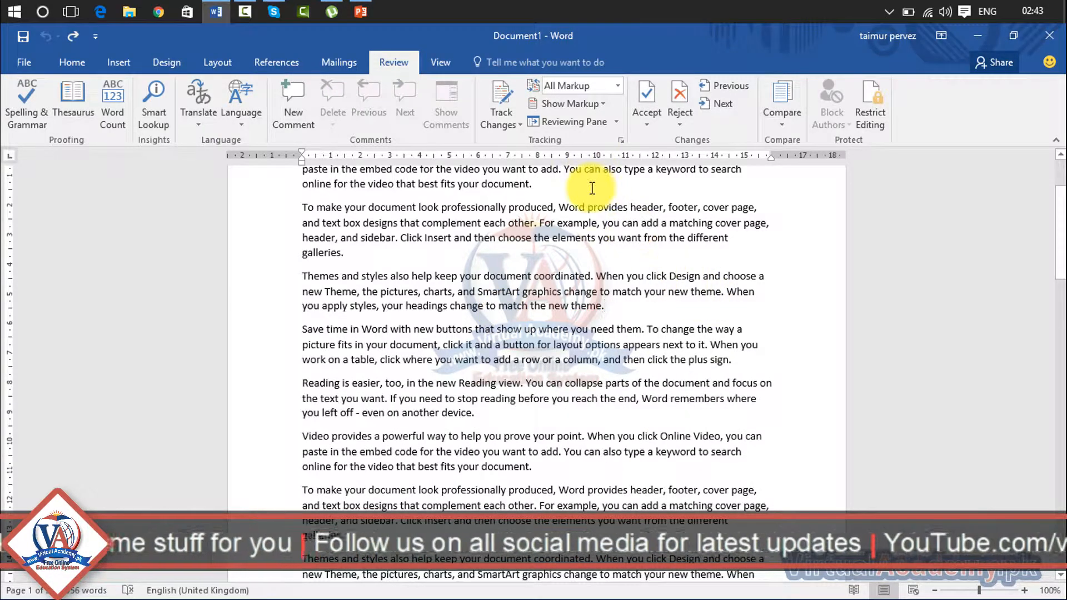
left_click(614, 305)
left_click_drag(614, 306, 302, 276)
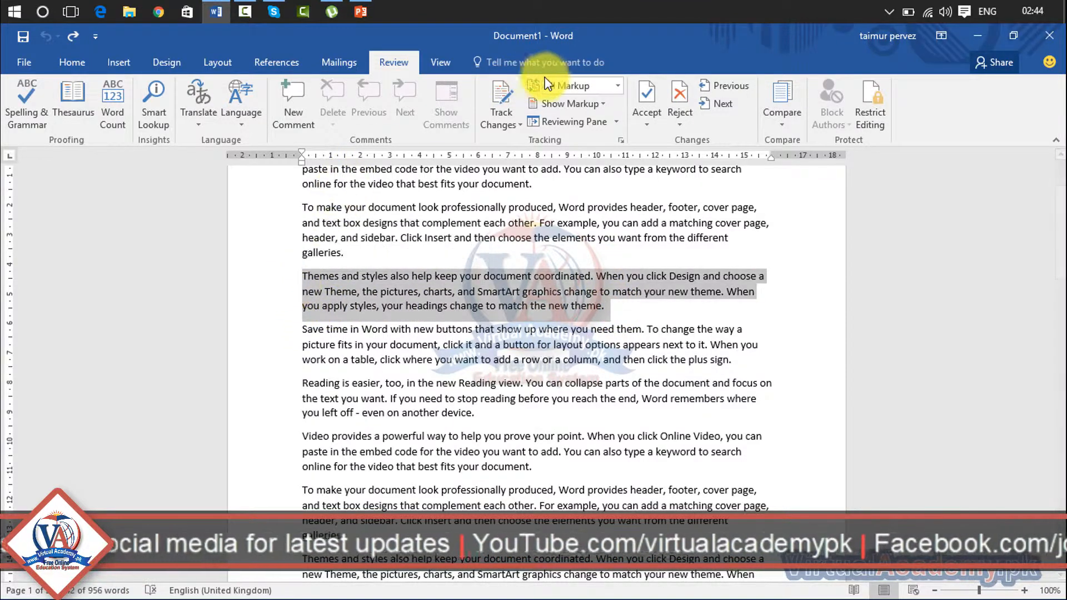
left_click(509, 131)
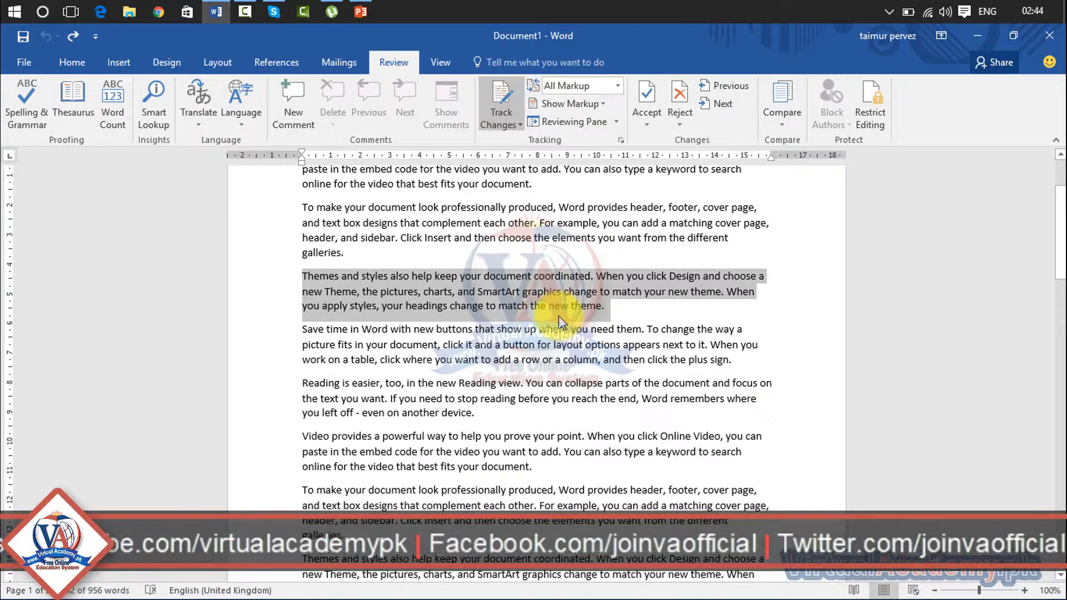
key("Delete")
left_click_drag(546, 426, 310, 393)
key("Delete")
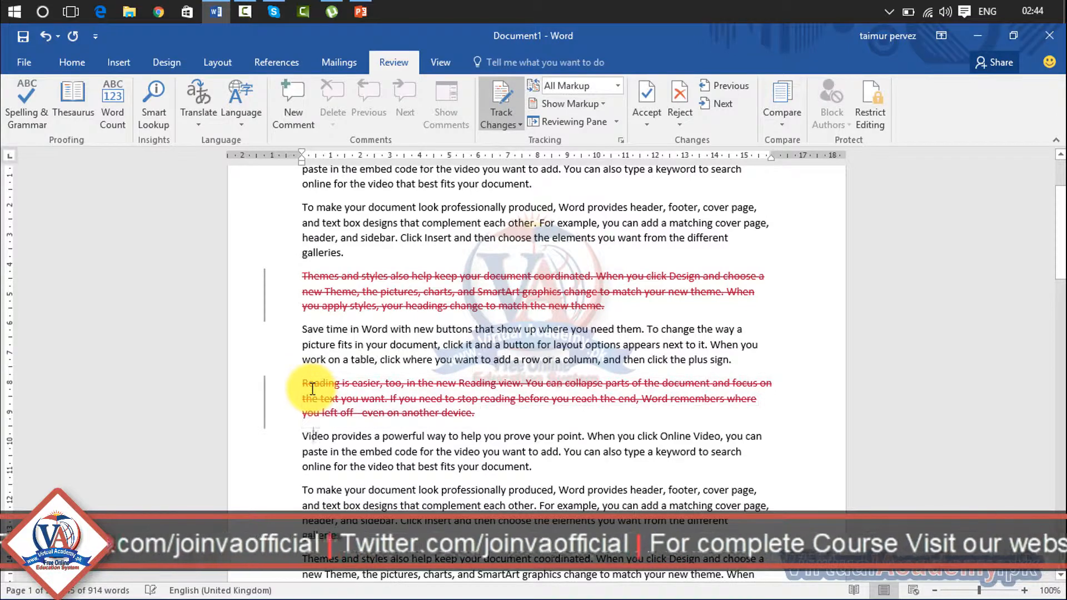
triple_click(295, 503)
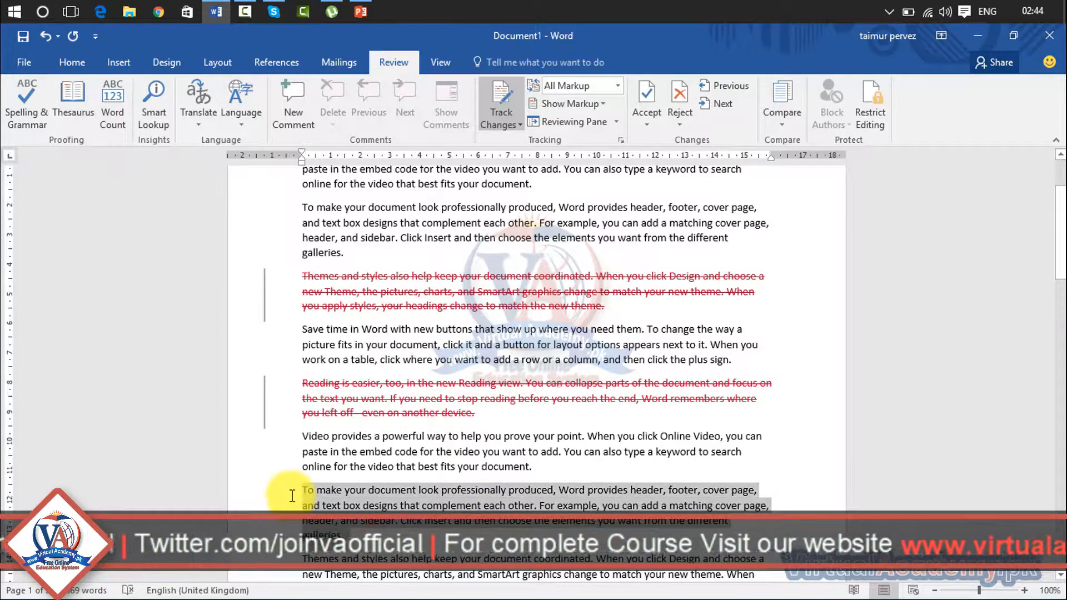
key("Delete")
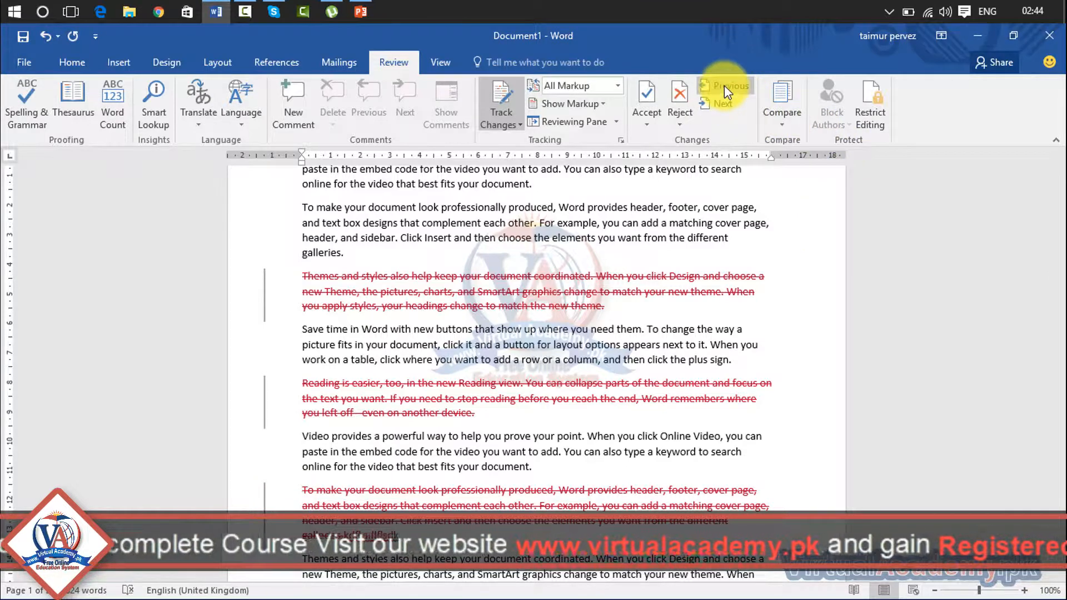
left_click(723, 103)
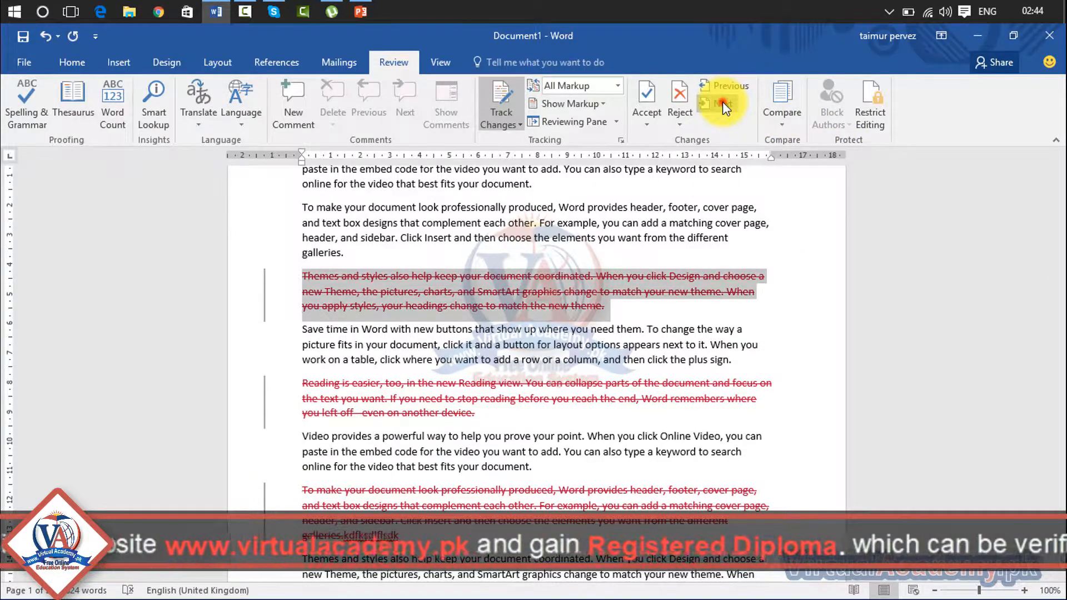
left_click(723, 103)
left_click(723, 103)
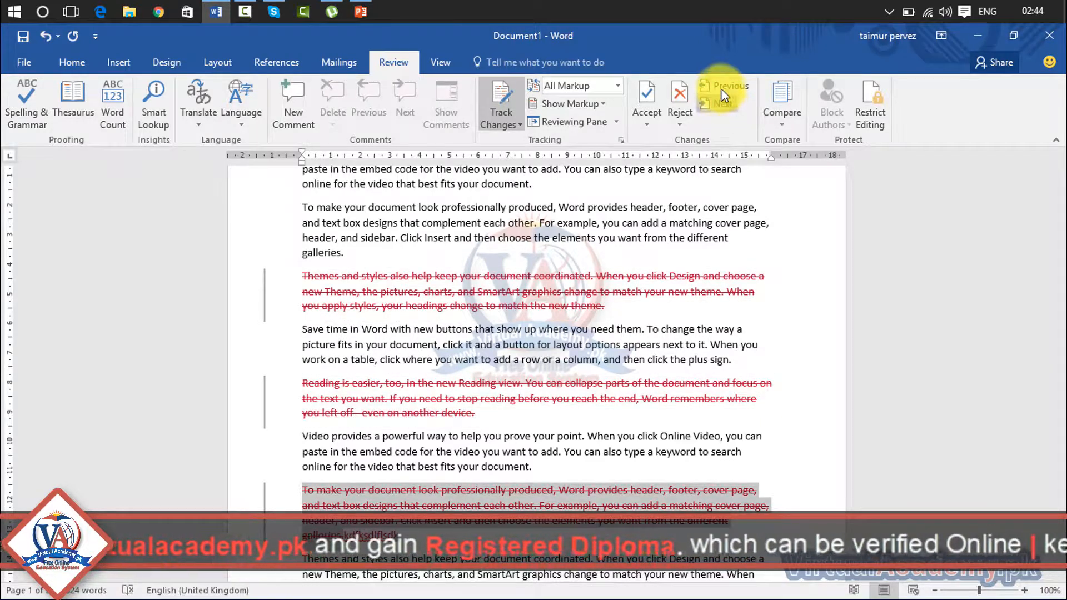
left_click(721, 86)
left_click(721, 86)
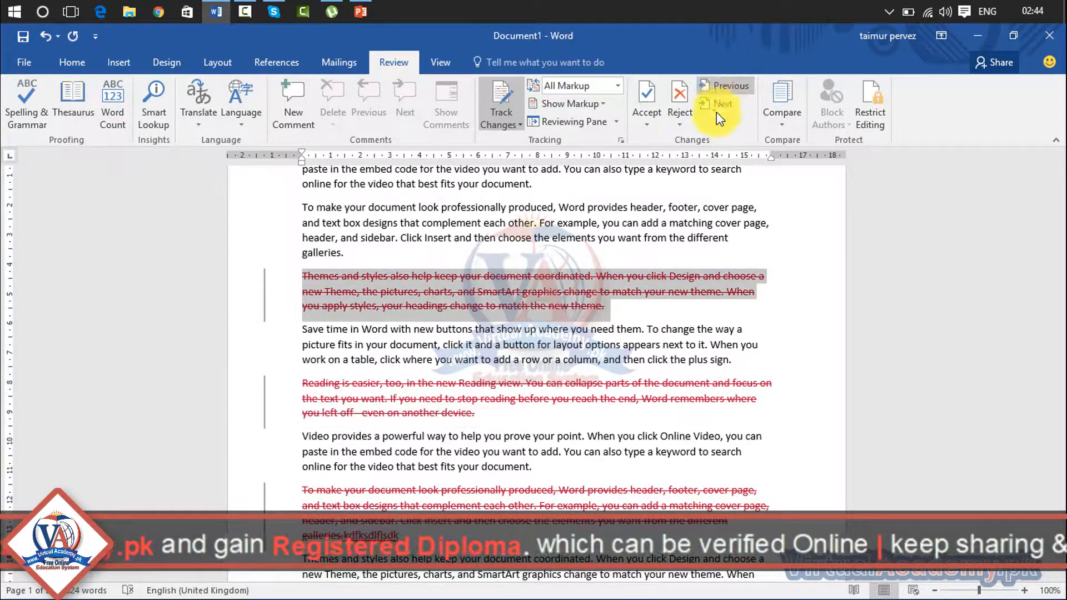
left_click(680, 118)
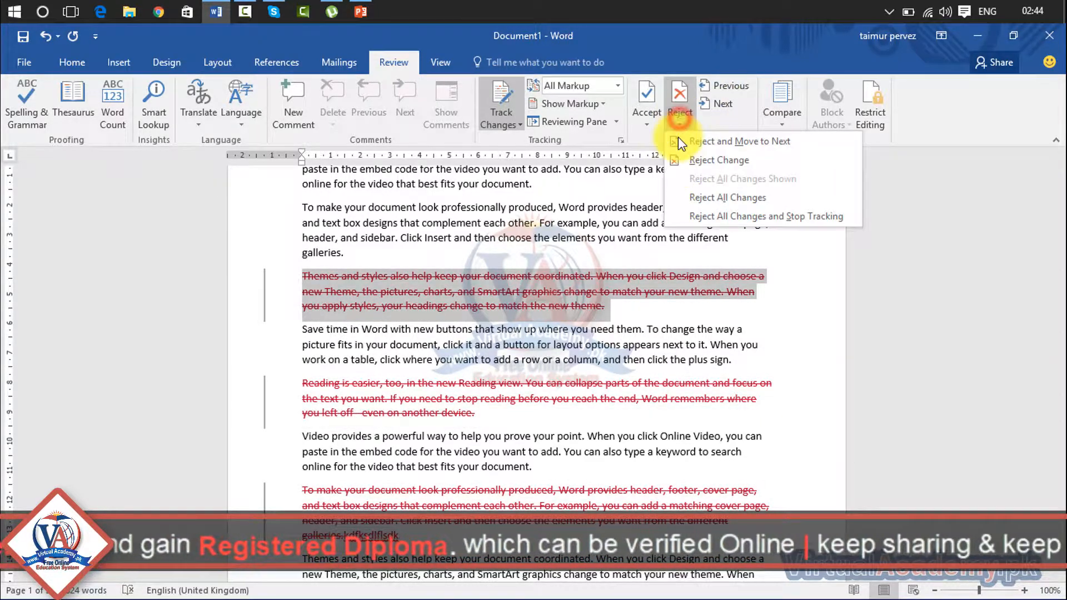
left_click(694, 223)
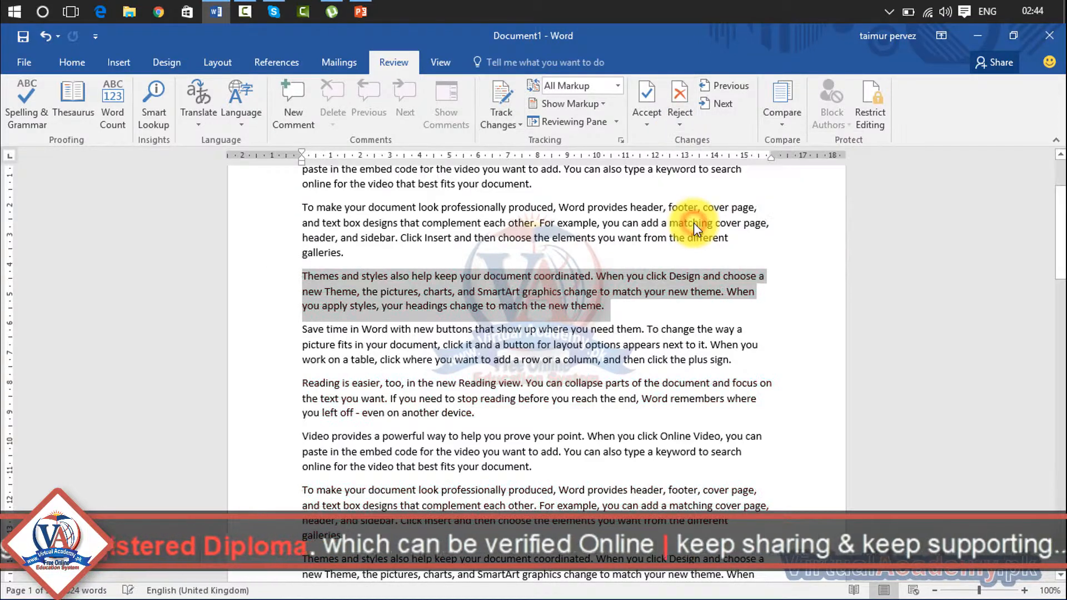
left_click(741, 373)
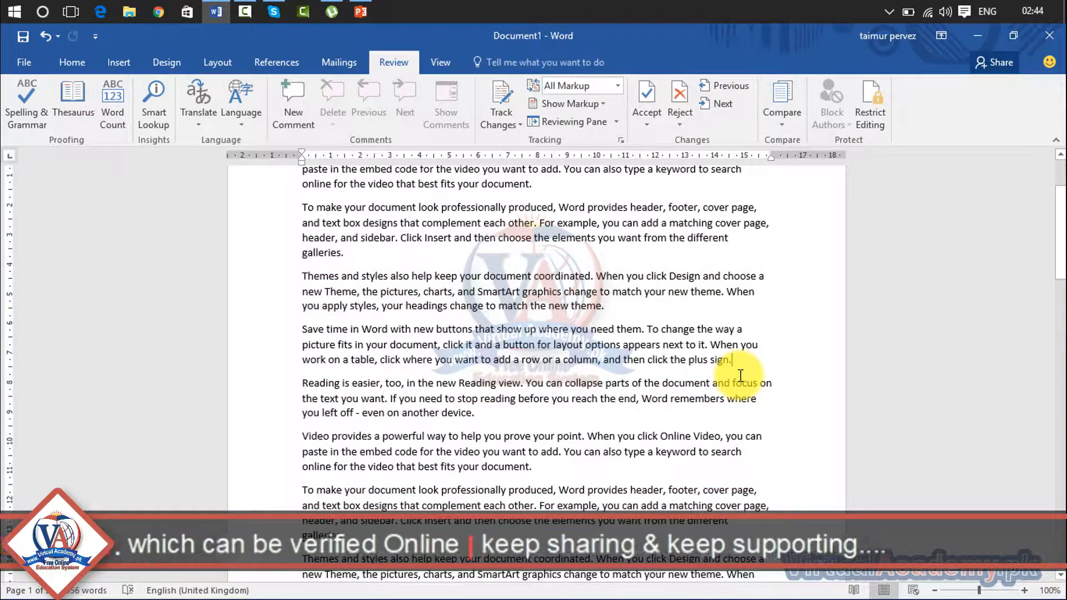